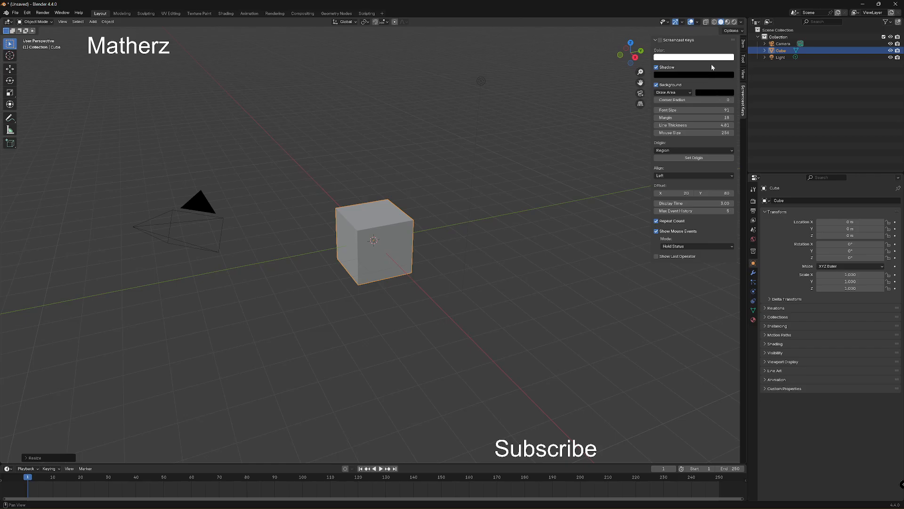
Step: Enable the Screencast Keys display and hide the viewport sidebar
left_click(659, 43)
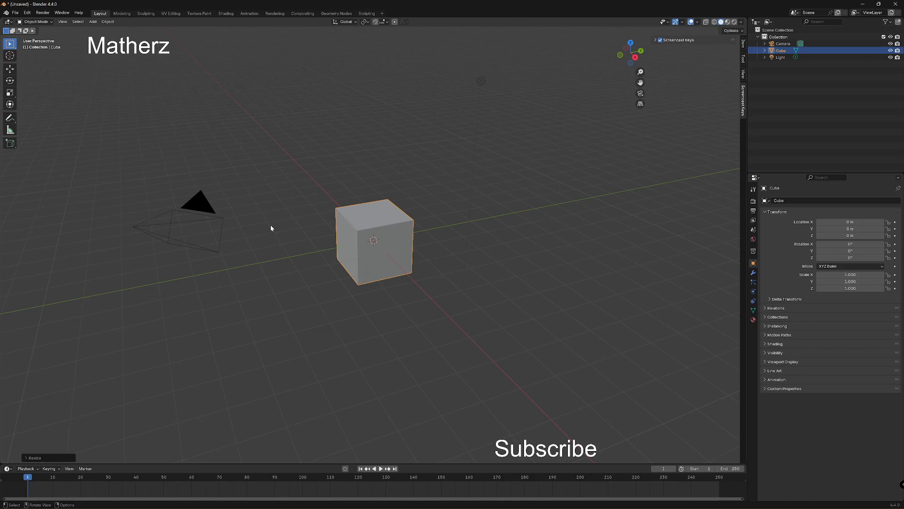
key("n")
Step: Flatten the default cube into a thin slab by scaling it along Z to about 0.075
left_click(398, 226)
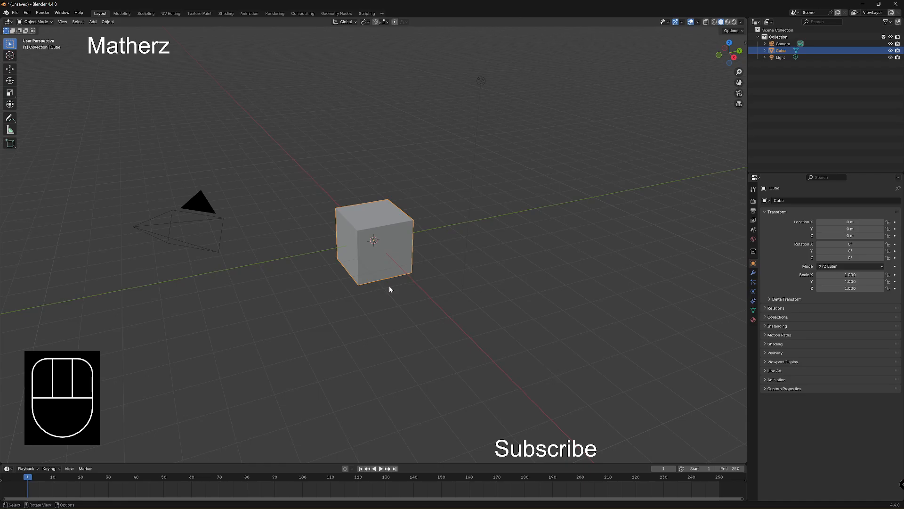
key("s")
middle_click_drag(389, 288, 391, 281)
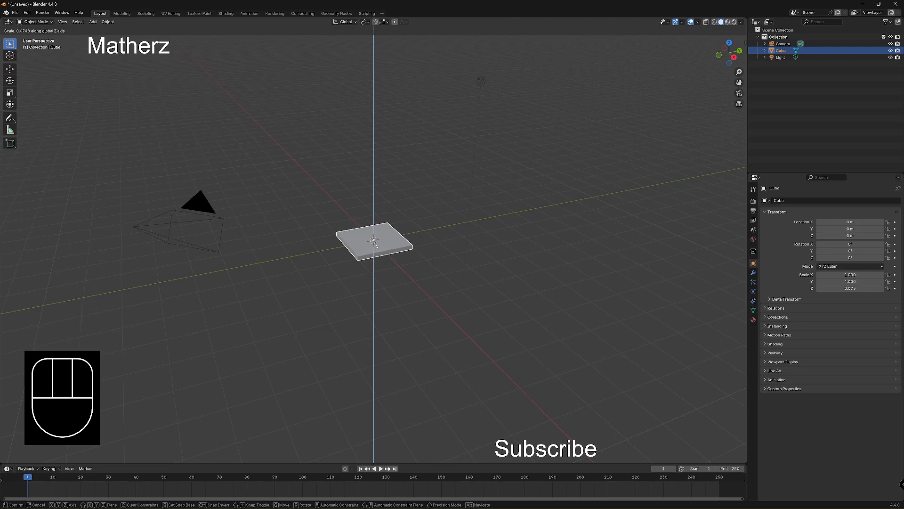
left_click(376, 245)
scroll(384, 249, "up", 6)
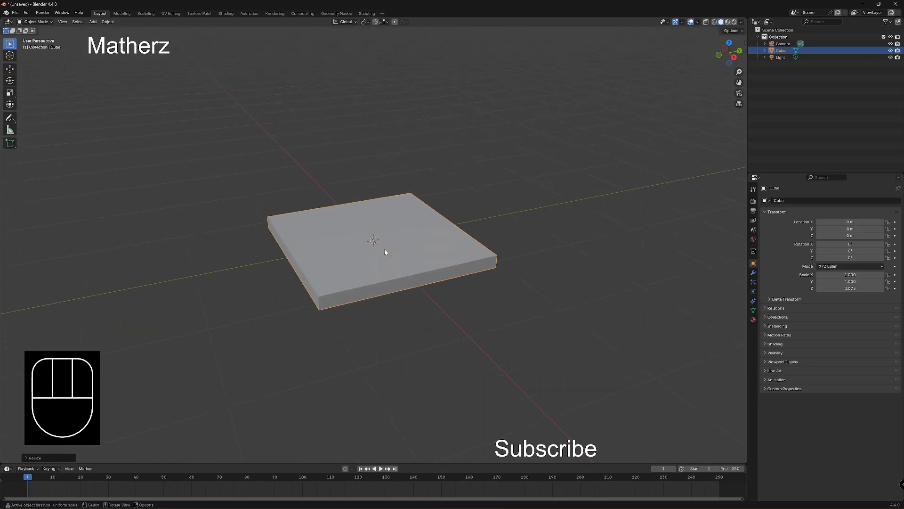
Step: In Edit Mode, extrude the slab's top face slightly upward and scale it inward to form a sloped border
left_click_drag(35, 21, 39, 41)
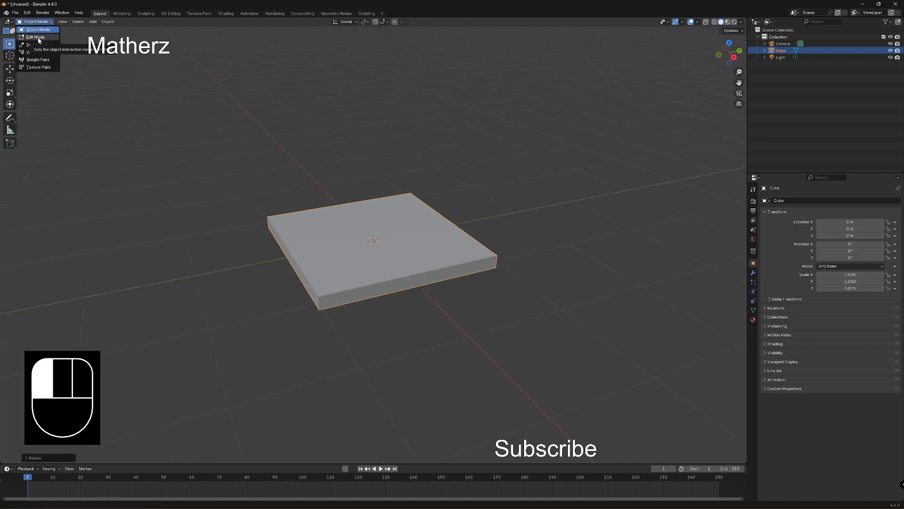
left_click_drag(38, 40, 38, 38)
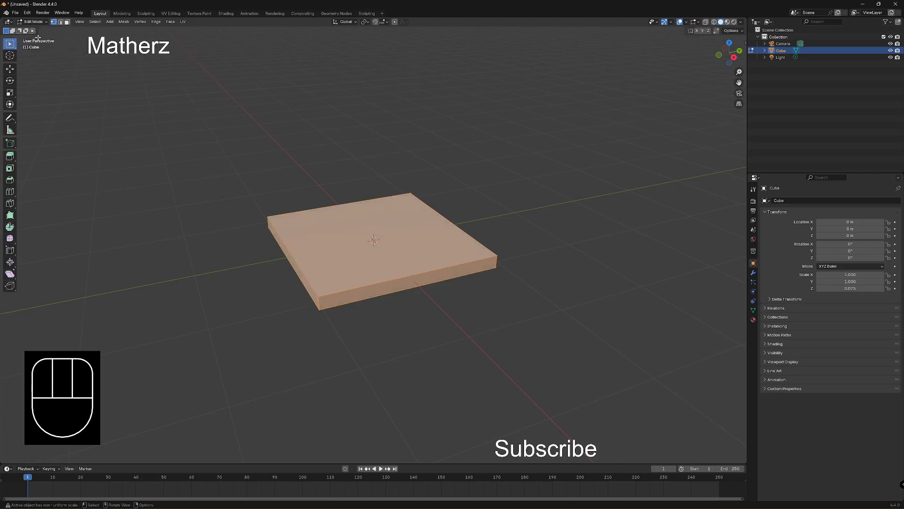
key("alt+a")
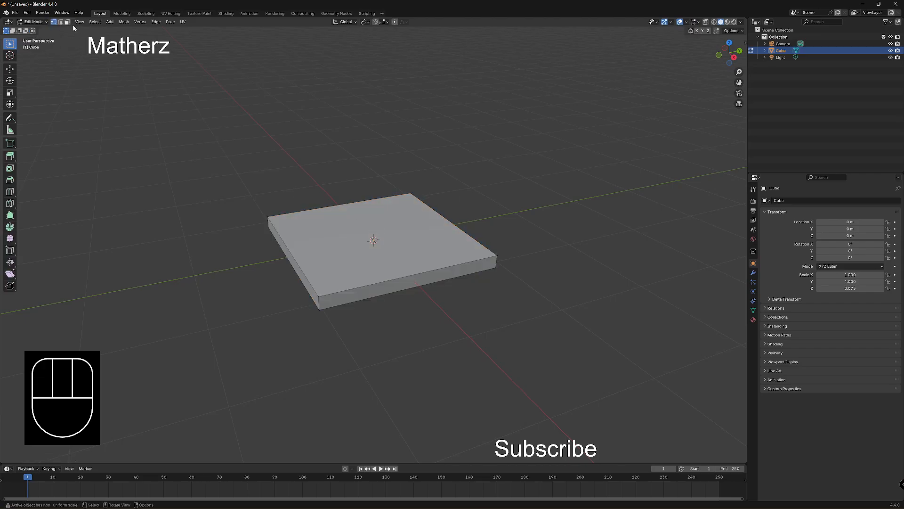
key("3")
left_click(395, 253)
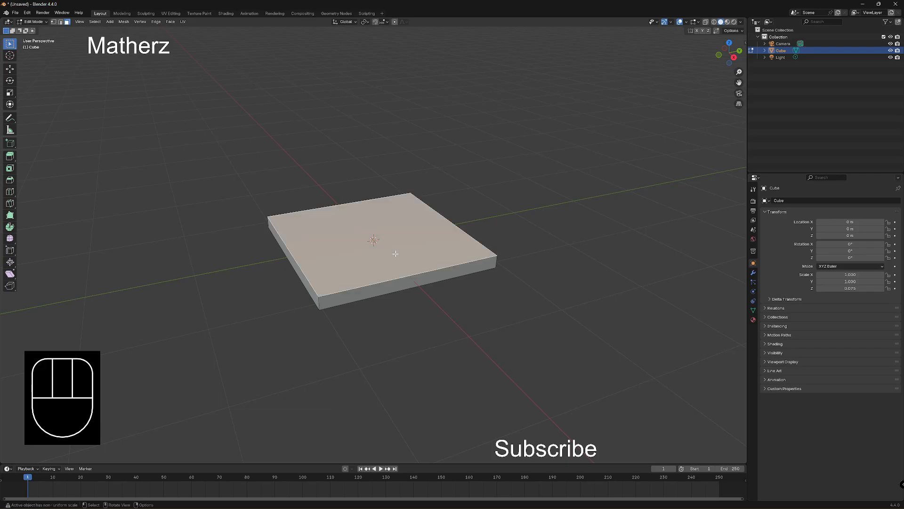
key("e")
left_click(397, 250)
key("s")
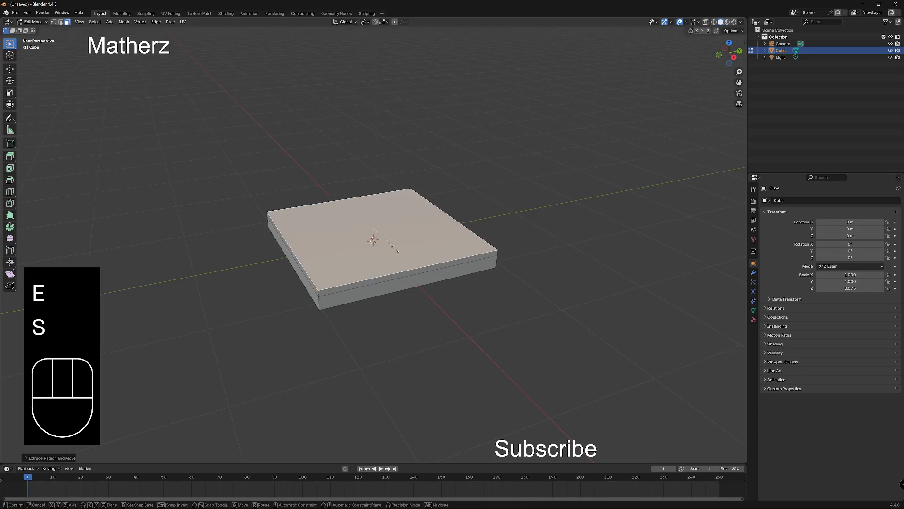
left_click(393, 246)
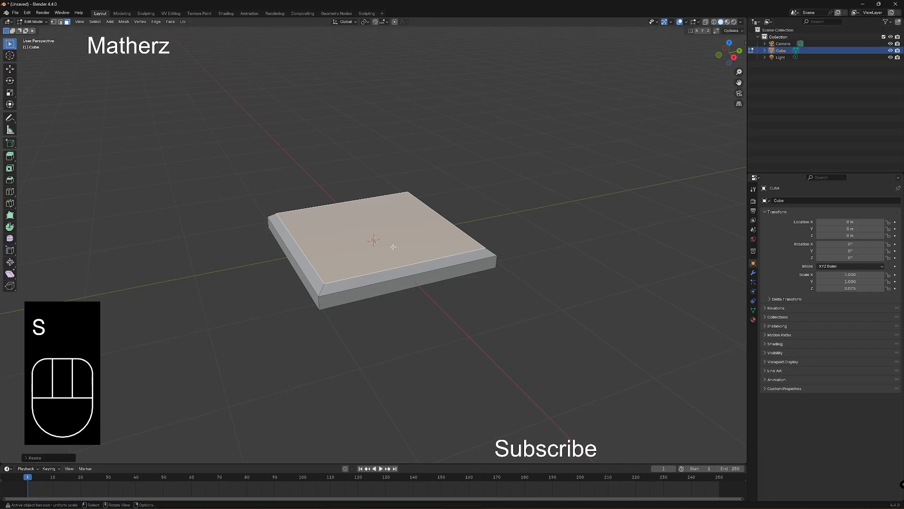
Step: Lower the slab's inset top face slightly along Z
key("g")
middle_click_drag(393, 246, 396, 248)
middle_click_drag(394, 247, 397, 236)
left_click(392, 247)
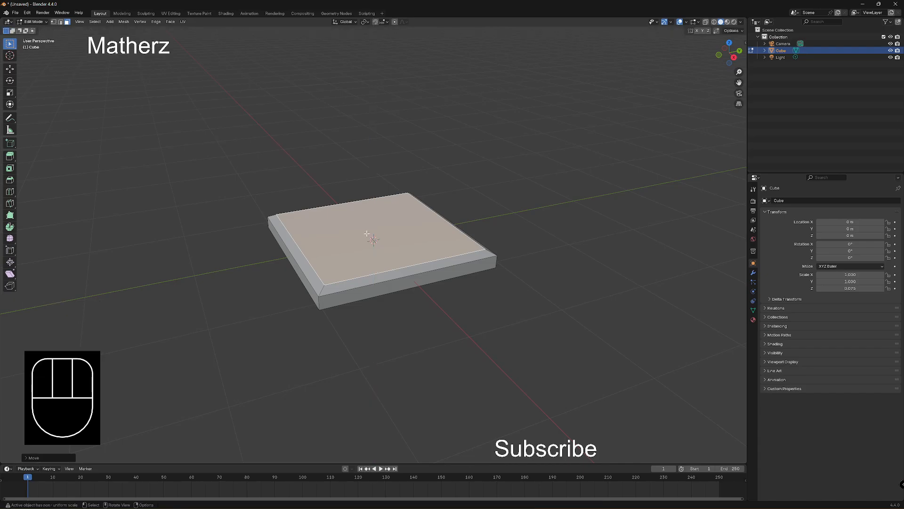
Step: Return to Object Mode and apply Shade Smooth to the slab
left_click(34, 21)
left_click(46, 31)
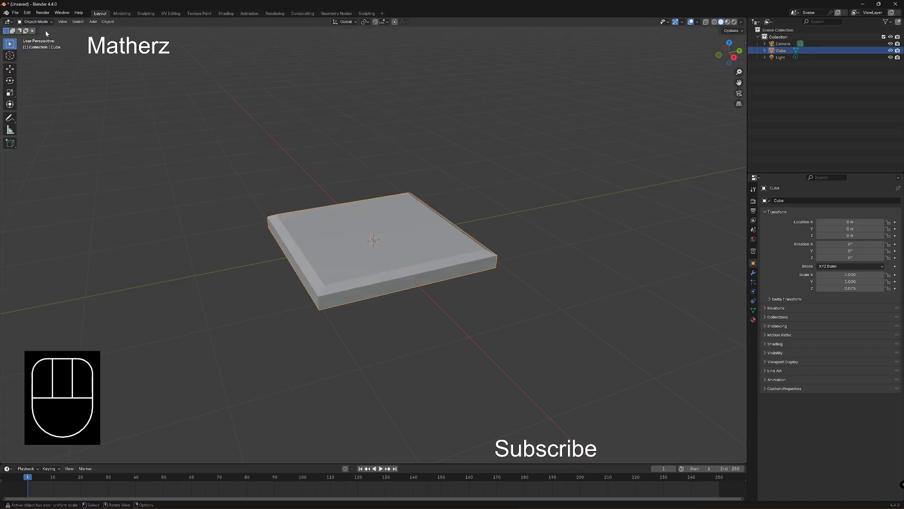
right_click(449, 241)
left_click(448, 238)
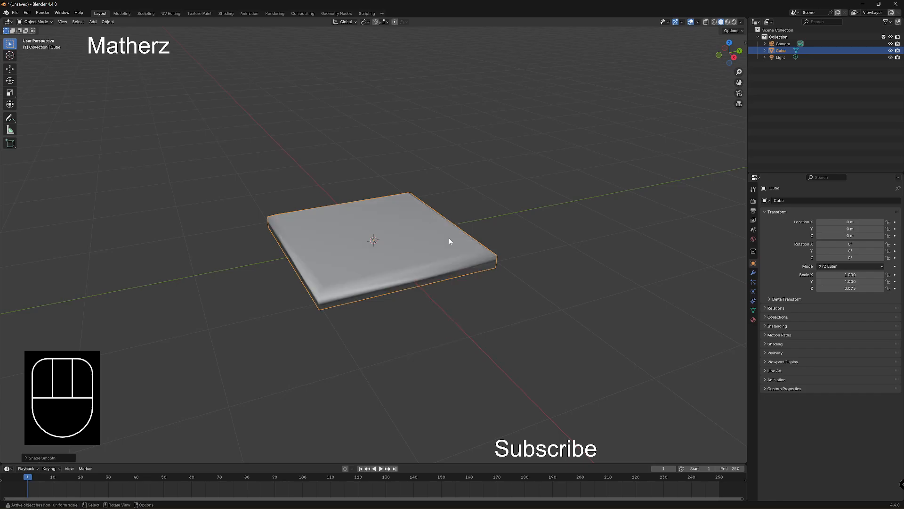
Step: Set the base color of the slab's material to a warm yellow-tan, hex E7C575
mouse_move(448, 238)
middle_mouse_down()
mouse_move(323, 343)
mouse_move(386, 373)
mouse_move(416, 357)
mouse_move(438, 313)
mouse_move(457, 355)
mouse_move(424, 355)
middle_mouse_up()
scroll(424, 356, "down", 3)
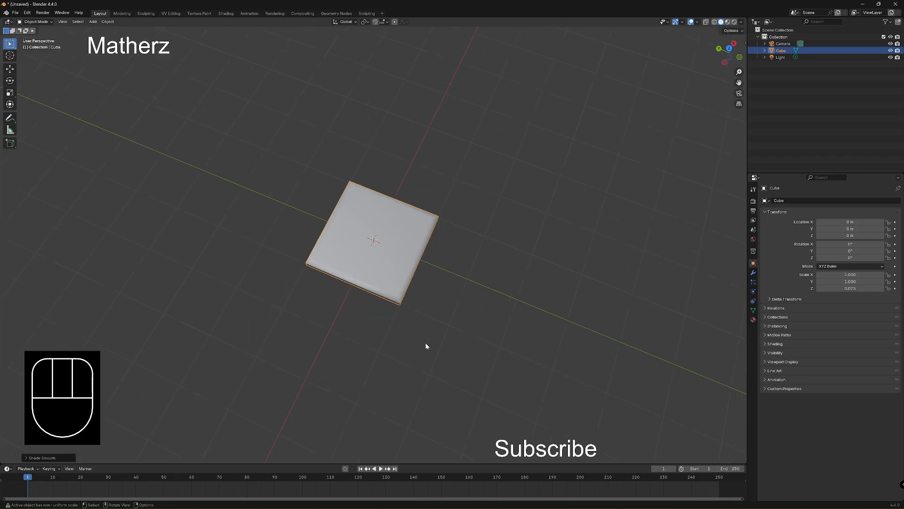
left_click(753, 319)
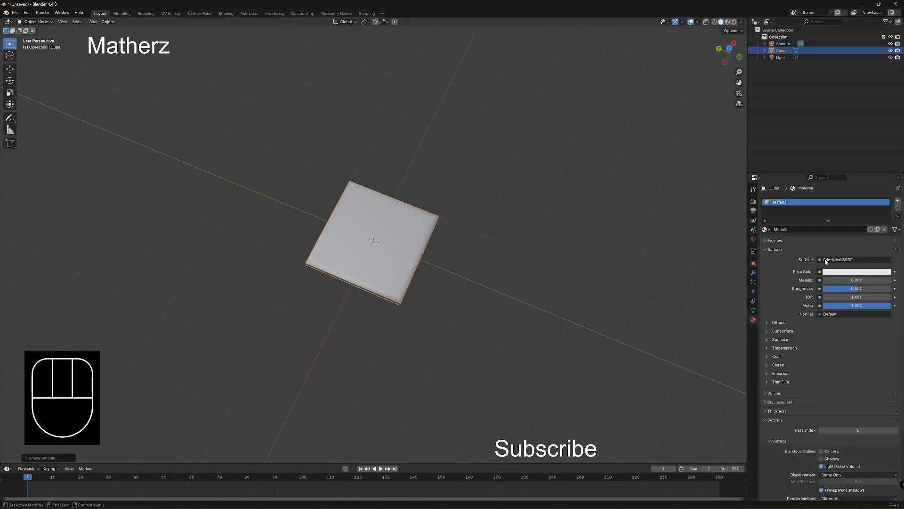
left_click(850, 272)
left_click_drag(852, 188, 841, 202)
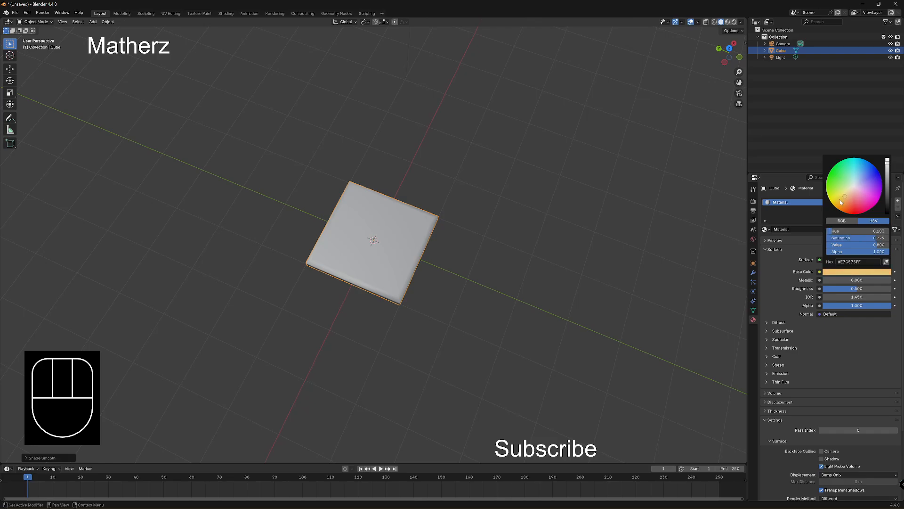
Step: Set the render engine to Cycles and display the viewport in Rendered shading
left_click(754, 203)
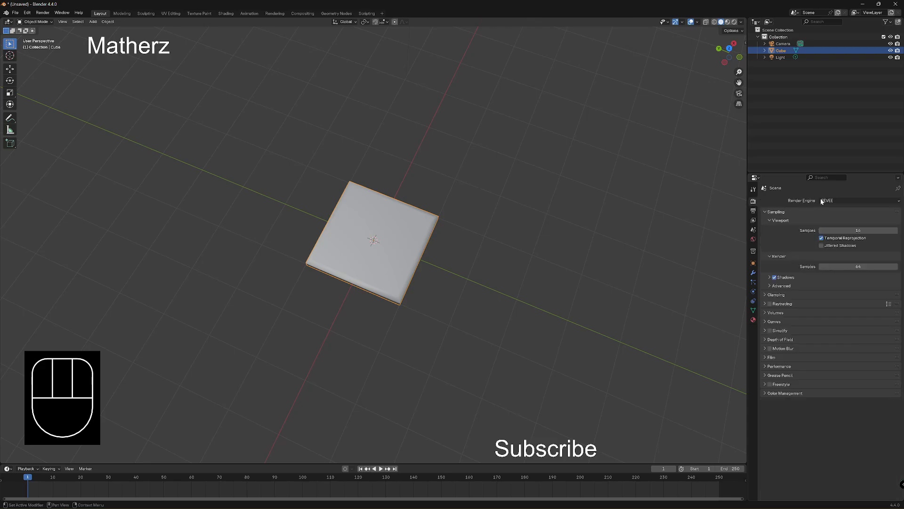
left_click(828, 200)
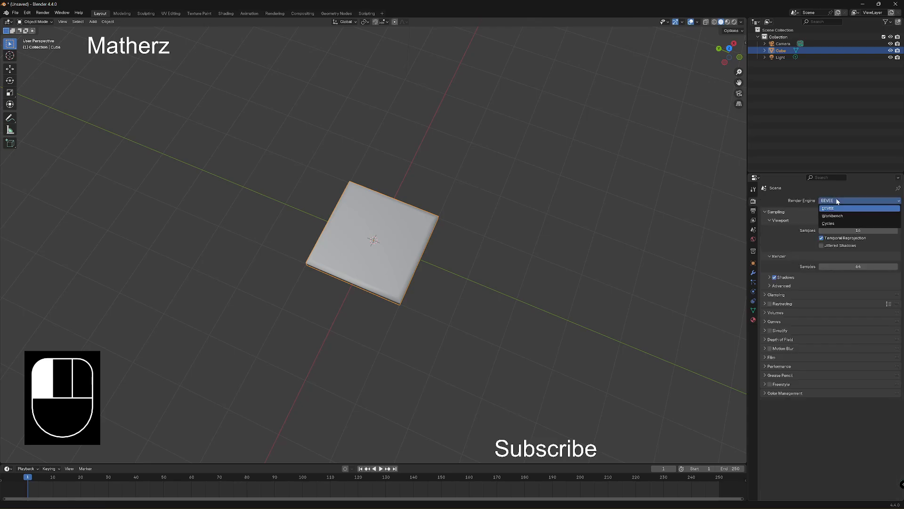
left_click(825, 225)
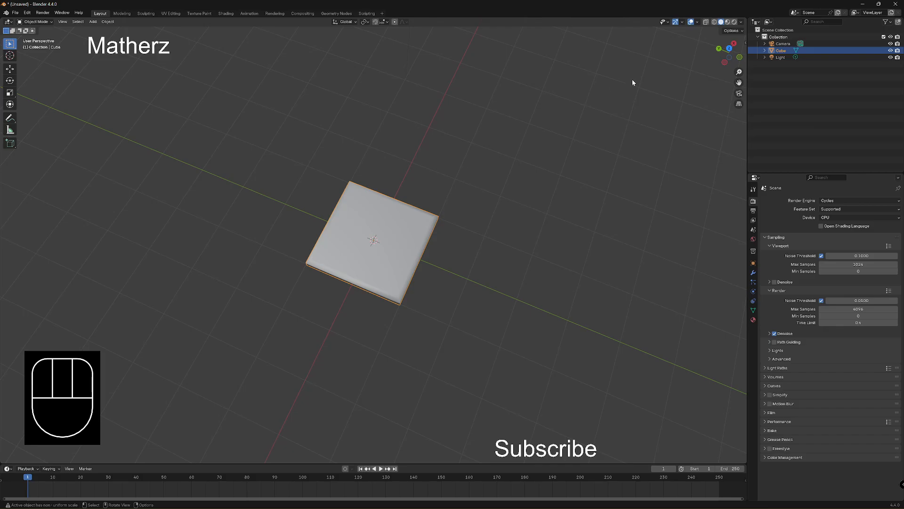
left_click(728, 22)
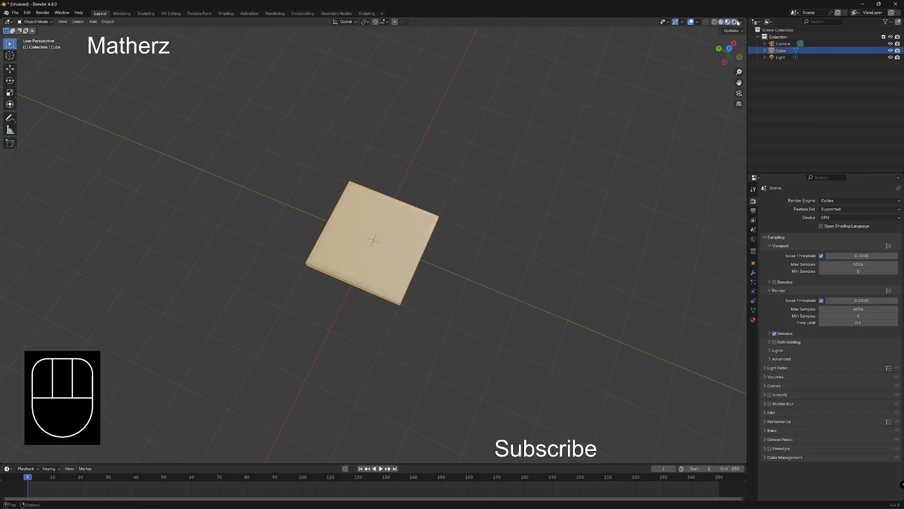
left_click(735, 22)
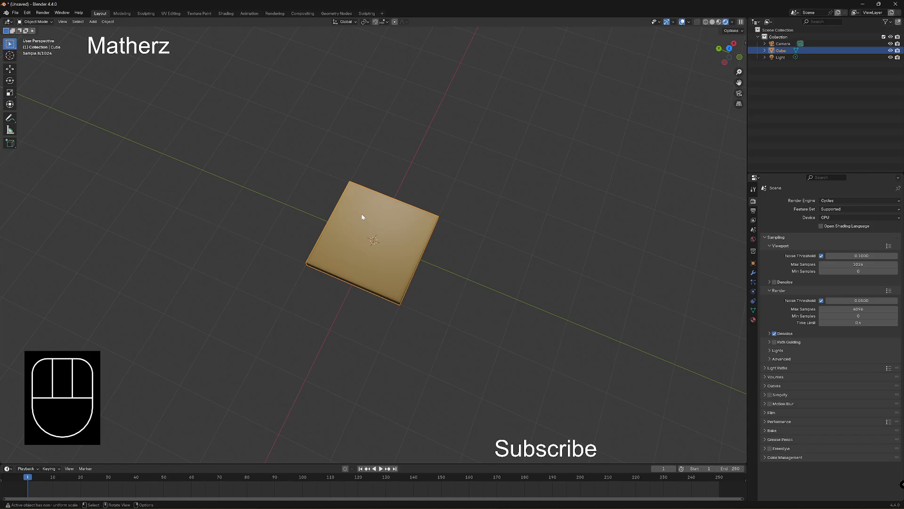
Step: In the Shading workspace, add a Noise Texture node and connect its Color output to the Principled BSDF's Base Color
left_click(226, 13)
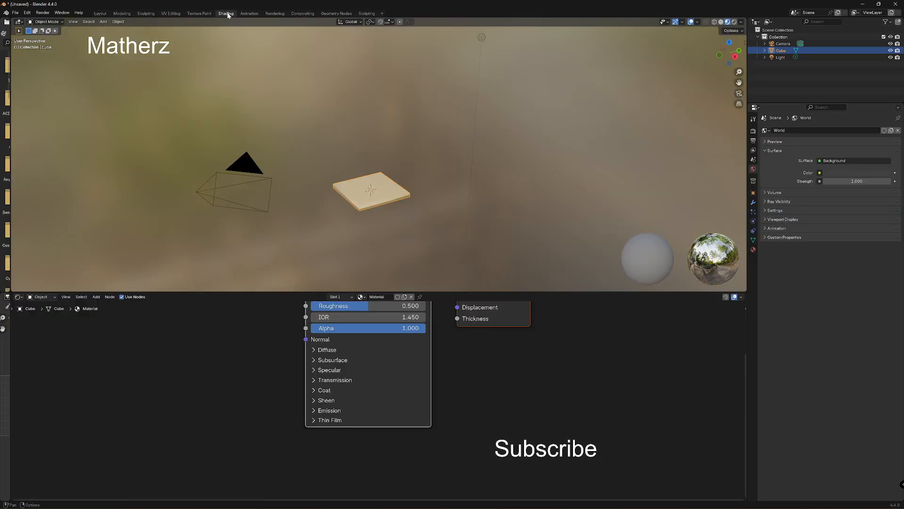
key("Home")
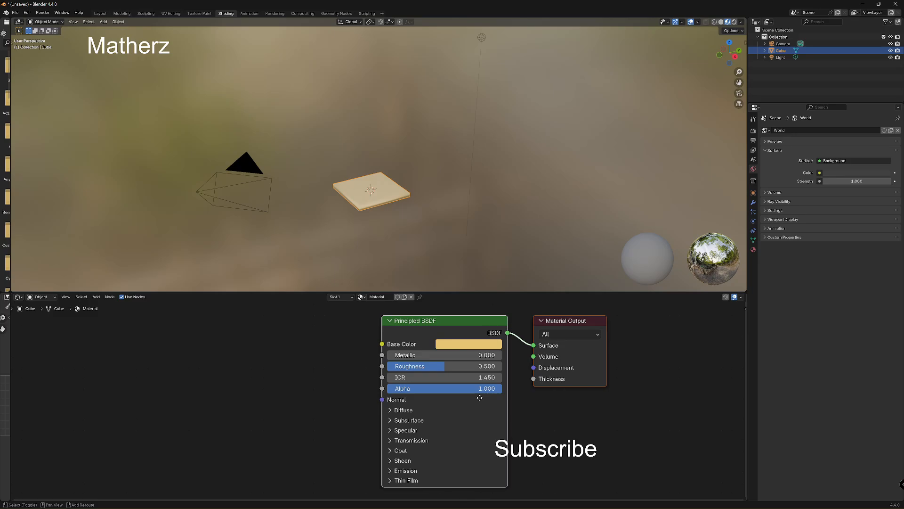
left_click(96, 297)
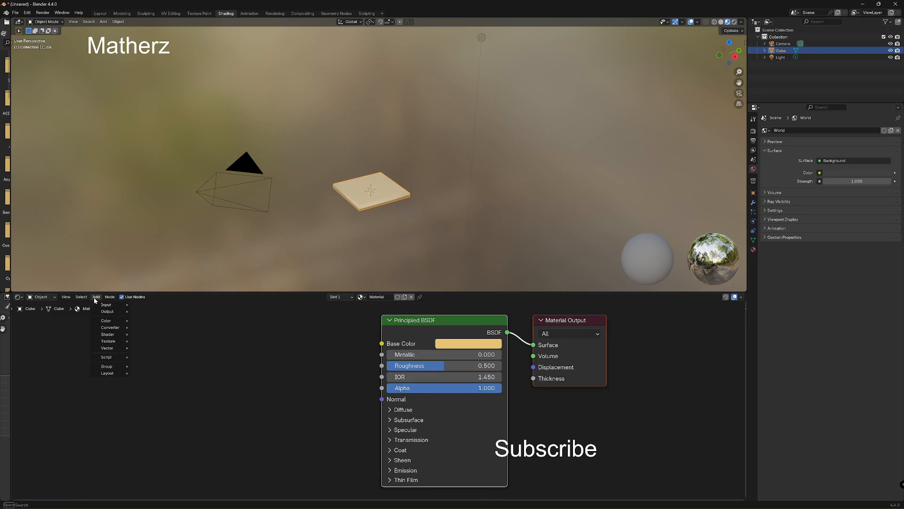
type("noise")
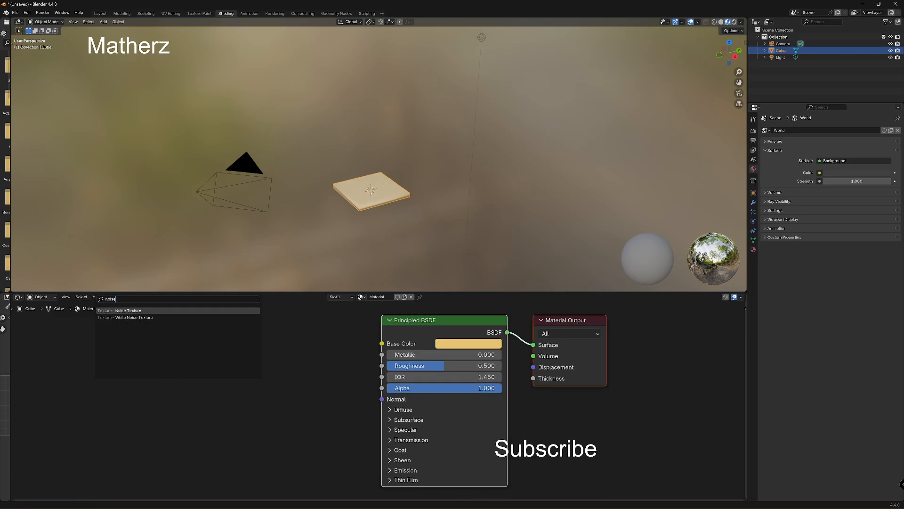
key("Return")
left_click(331, 335)
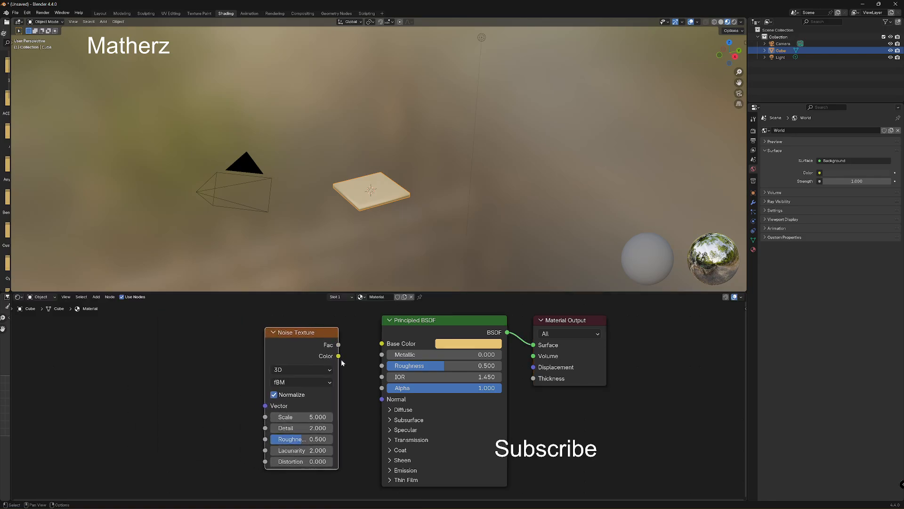
left_click_drag(338, 355, 382, 344)
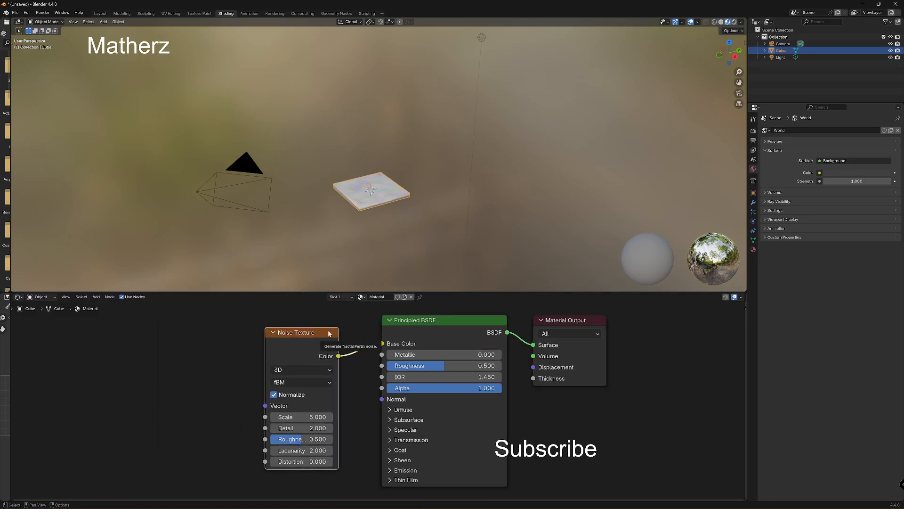
Step: Insert a Bump node between the Noise Texture and Principled BSDF, with the noise Color feeding the Bump's Height input
scroll(392, 198, "up", 7)
middle_click_drag(394, 199, 353, 89, "shift")
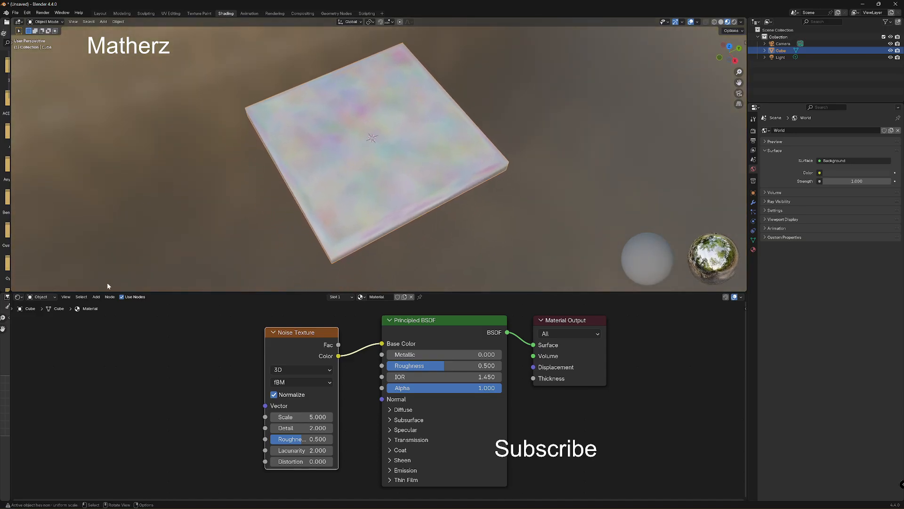
left_click(96, 297)
type("bump")
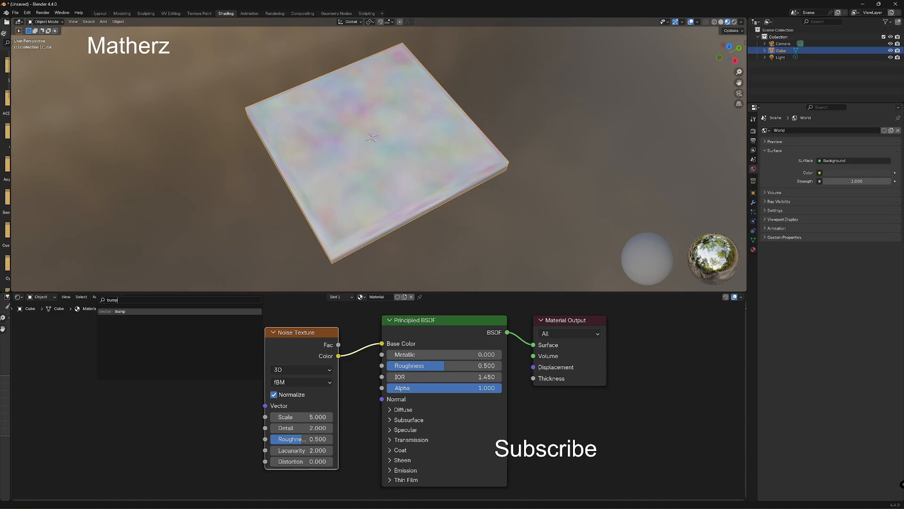
key("Return")
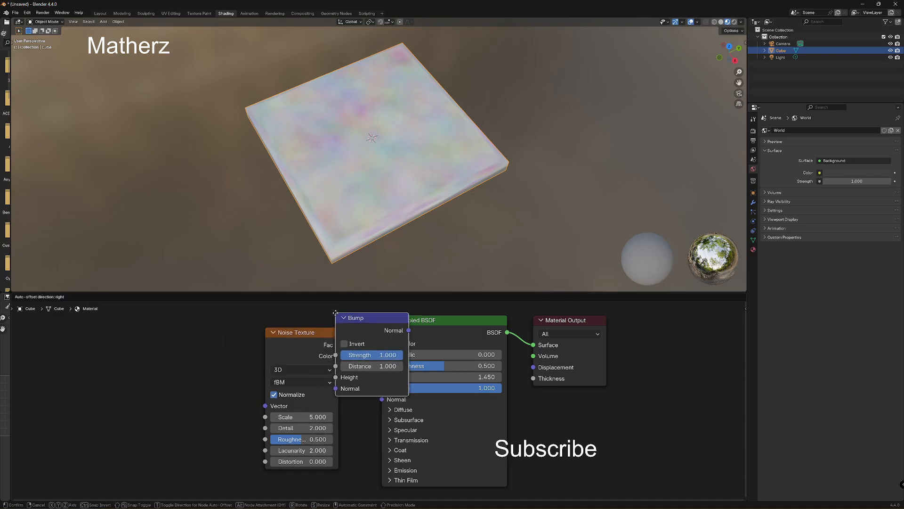
left_click(327, 316)
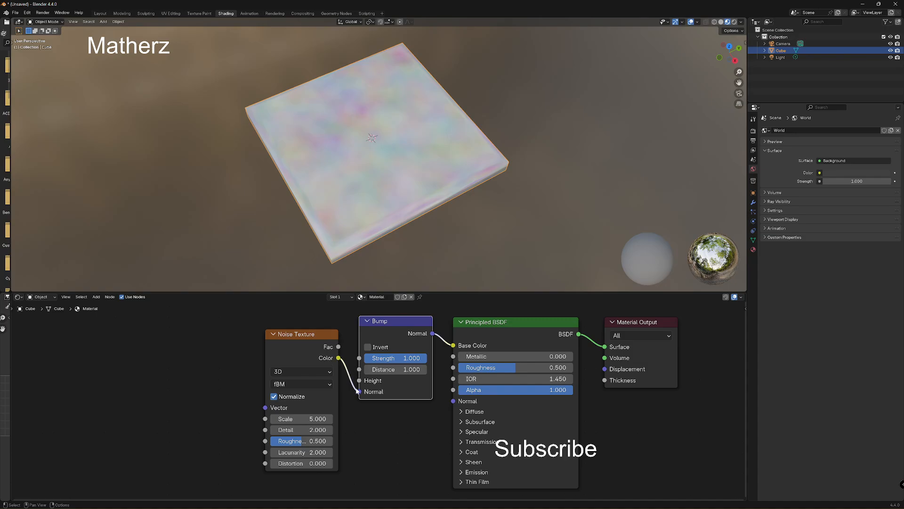
left_click_drag(360, 392, 361, 380)
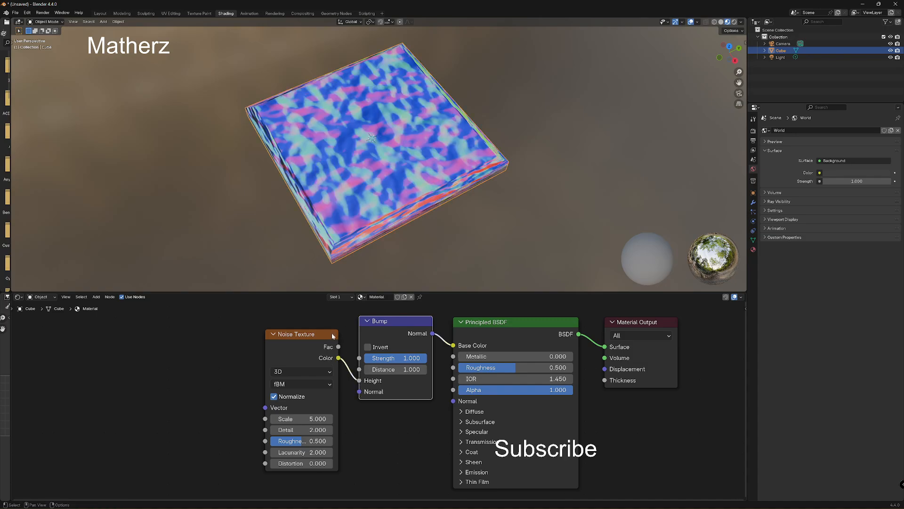
Step: Set the Noise Texture's scale to about 35.4 and move it and the Bump node farther from the Principled BSDF
left_click_drag(332, 336, 222, 328)
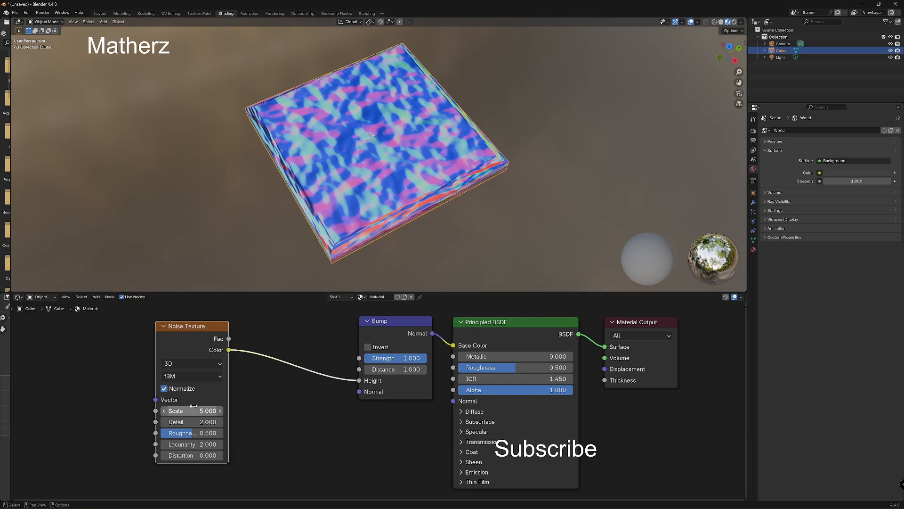
left_click_drag(198, 411, 330, 411)
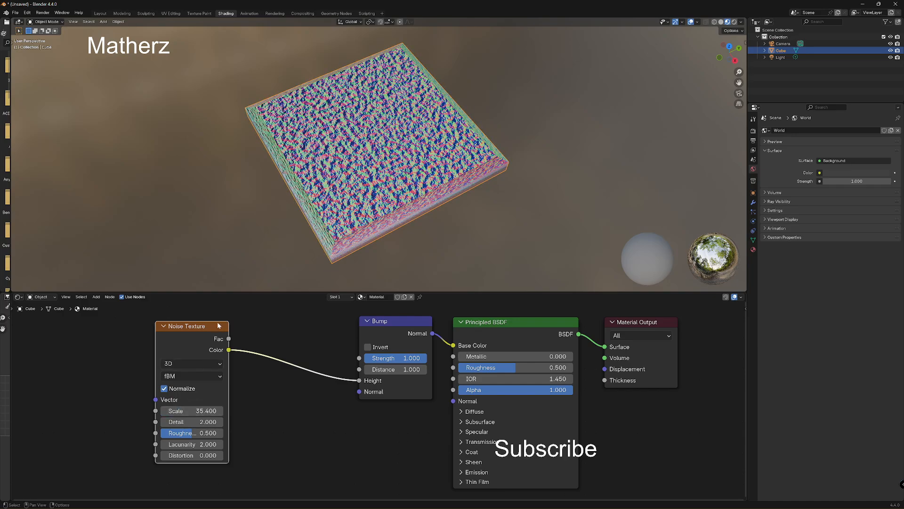
left_click_drag(219, 325, 172, 324)
left_click_drag(417, 322, 278, 324)
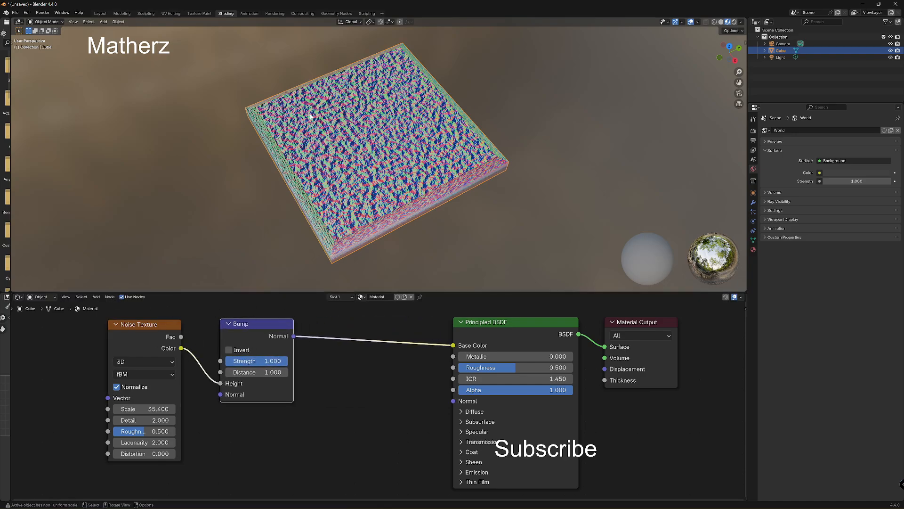
Step: Add a Color Ramp node on the link between the Bump node and the Principled BSDF's Base Color
left_click(96, 297)
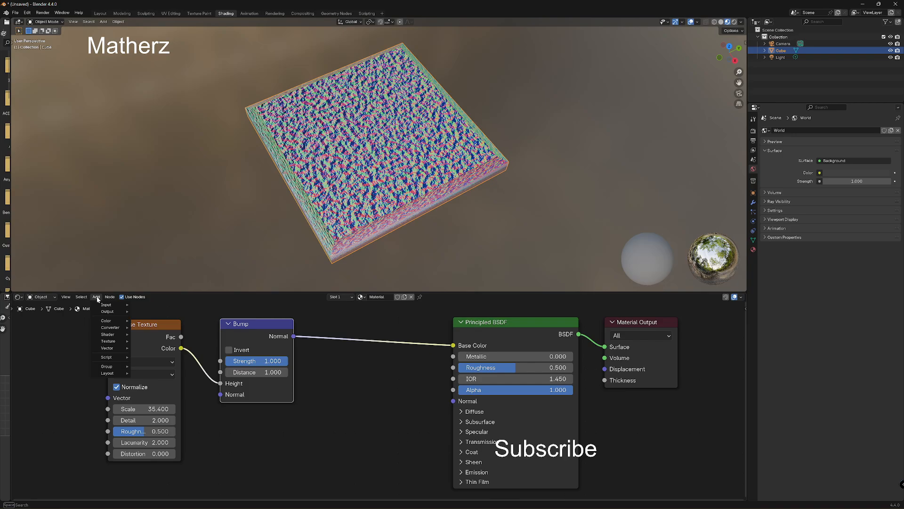
type("col")
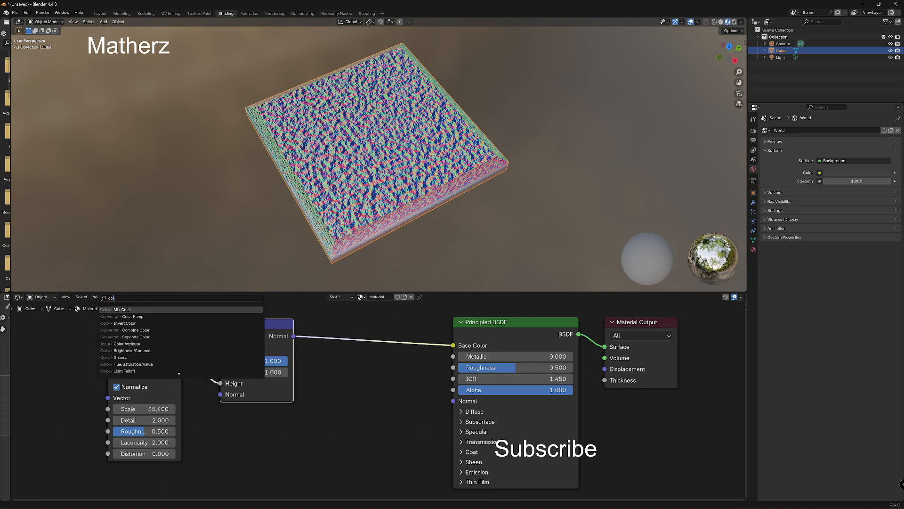
key("Return")
left_click(321, 376)
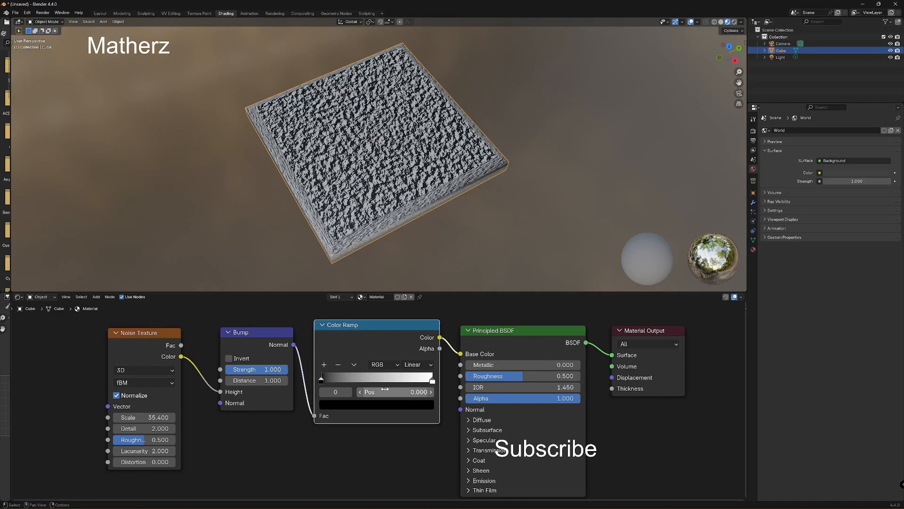
Step: Add a golden-orange stop at about 0.233 on the Color Ramp, with the white stop placed at position 1
left_click_drag(432, 380, 373, 379)
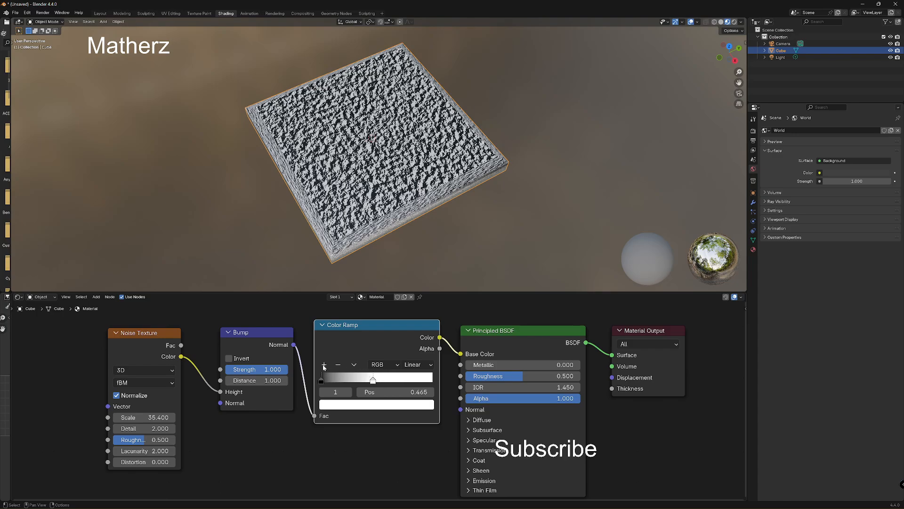
left_click(324, 365)
left_click(355, 405)
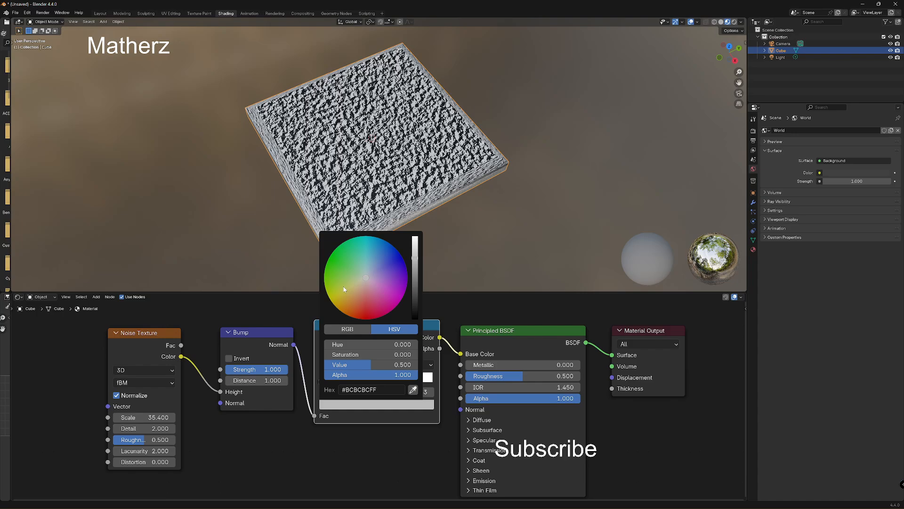
left_click_drag(344, 289, 345, 302)
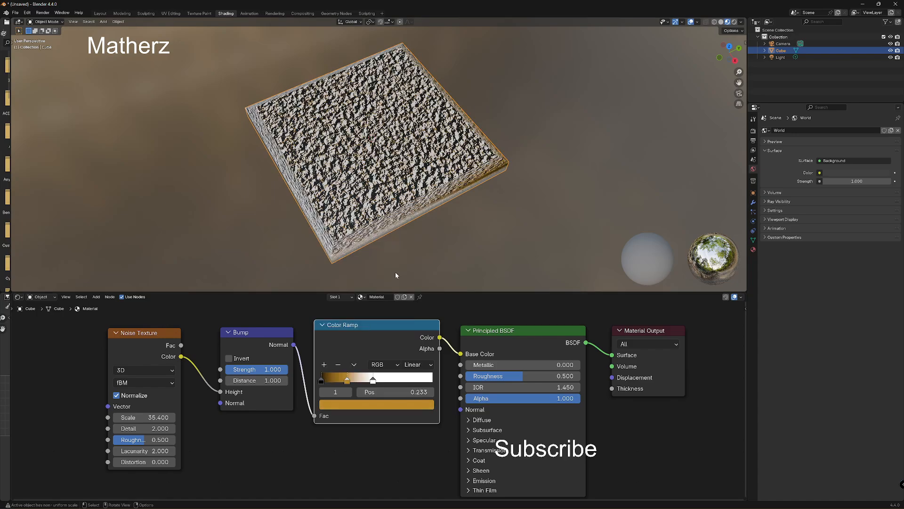
left_click_drag(373, 380, 459, 371)
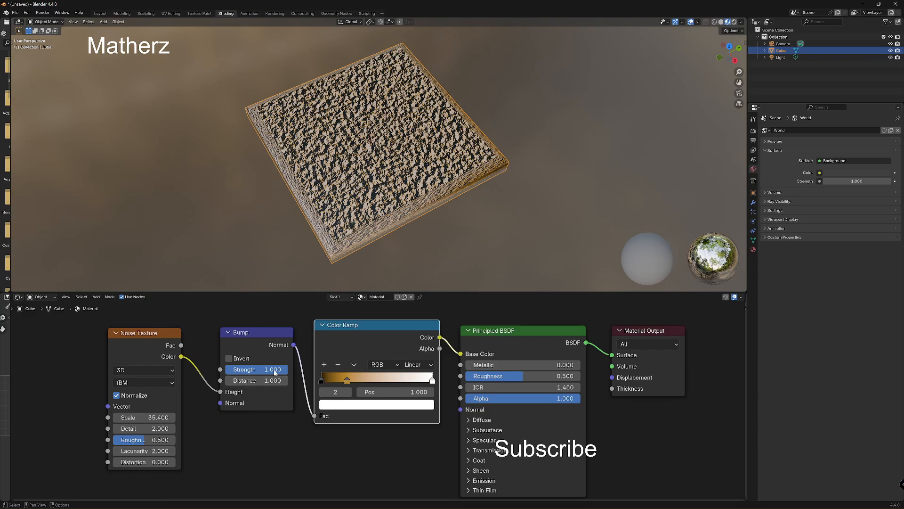
Step: Tune the material: Bump strength 0.525, Metallic 0.792, BSDF Roughness about 0.147, Noise Texture roughness 1 and scale 75.4
left_click_drag(278, 369, 257, 369)
mouse_move(518, 364)
left_mouse_down()
mouse_move(582, 364)
mouse_move(491, 375)
mouse_move(509, 375)
left_mouse_up()
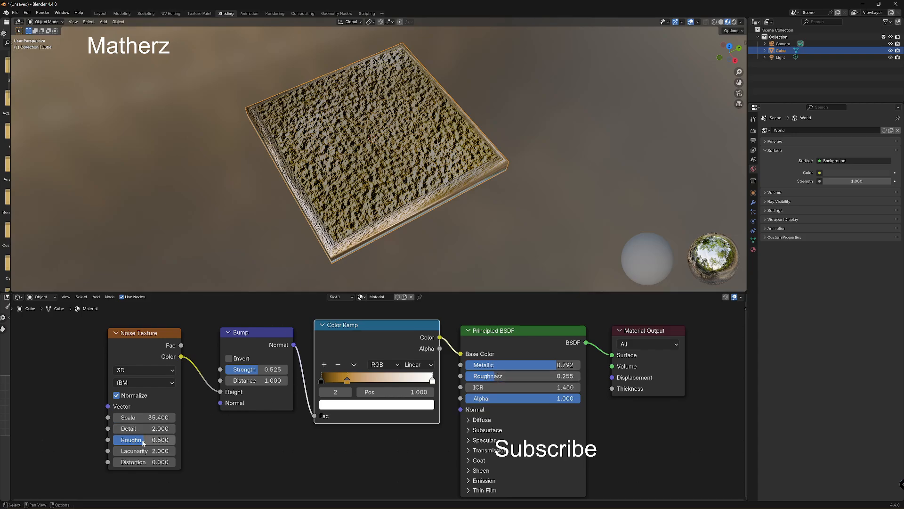
left_click_drag(144, 439, 152, 417)
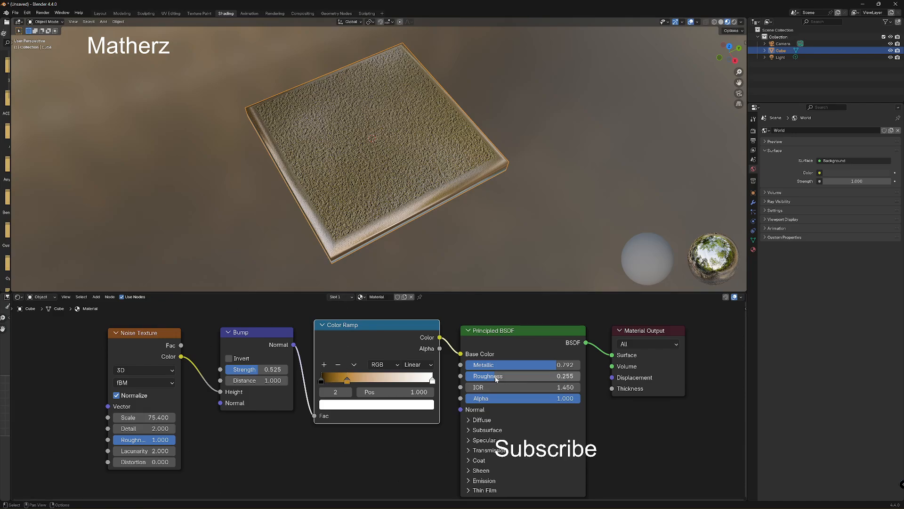
mouse_move(494, 378)
left_mouse_down()
mouse_move(465, 378)
mouse_move(488, 378)
left_mouse_up()
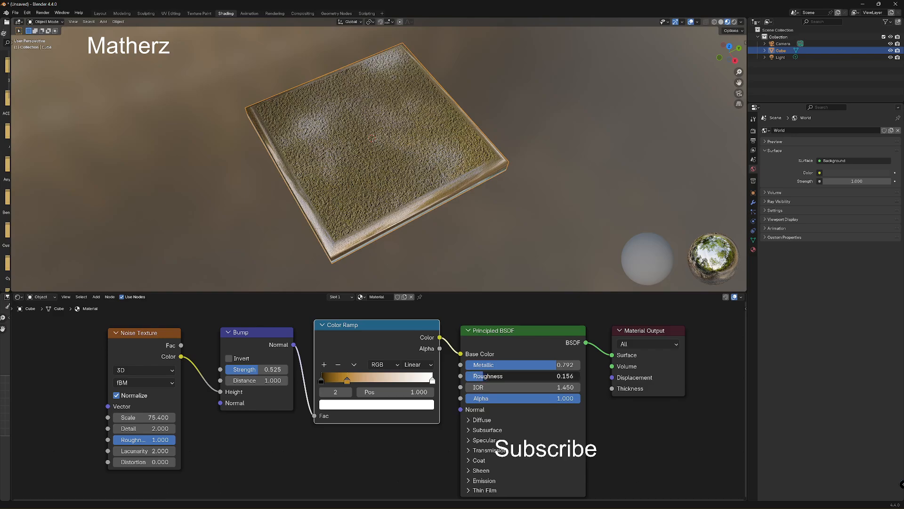
Step: Check the slab's material in Rendered shading, ending in Material Preview shading
left_click(734, 22)
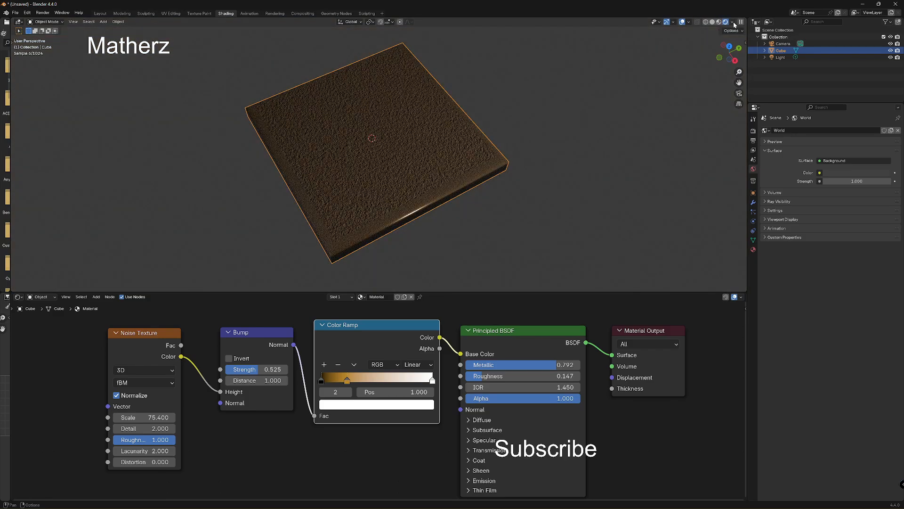
left_click(719, 23)
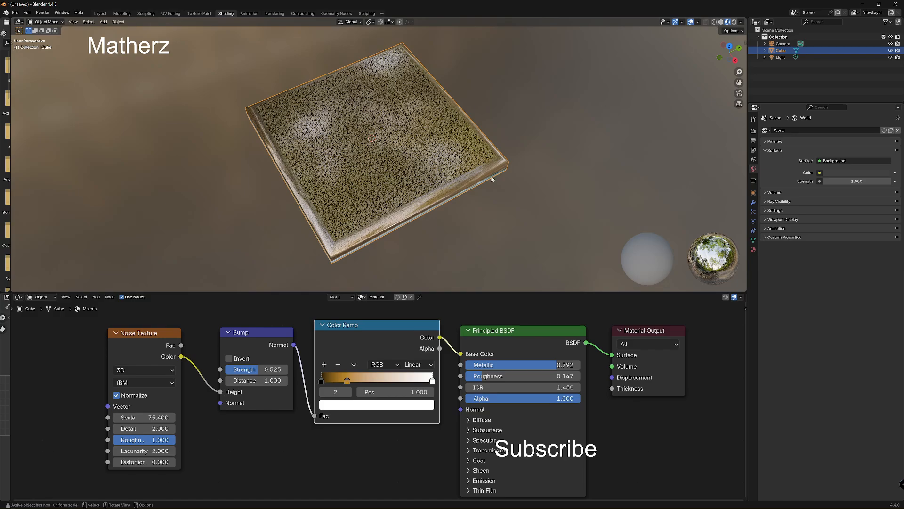
scroll(406, 182, "down", 3)
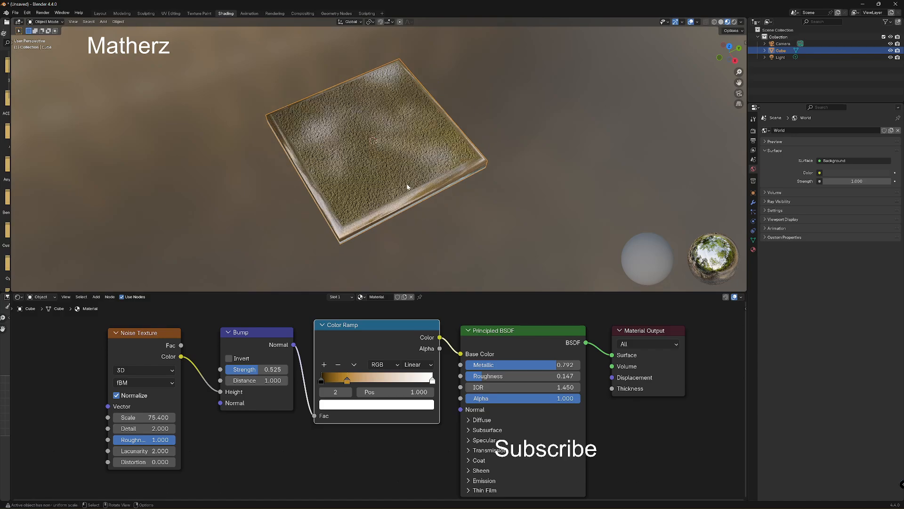
Step: In the Layout workspace's top view, duplicate the slab along negative X and place the copy beside the original
left_click(100, 14)
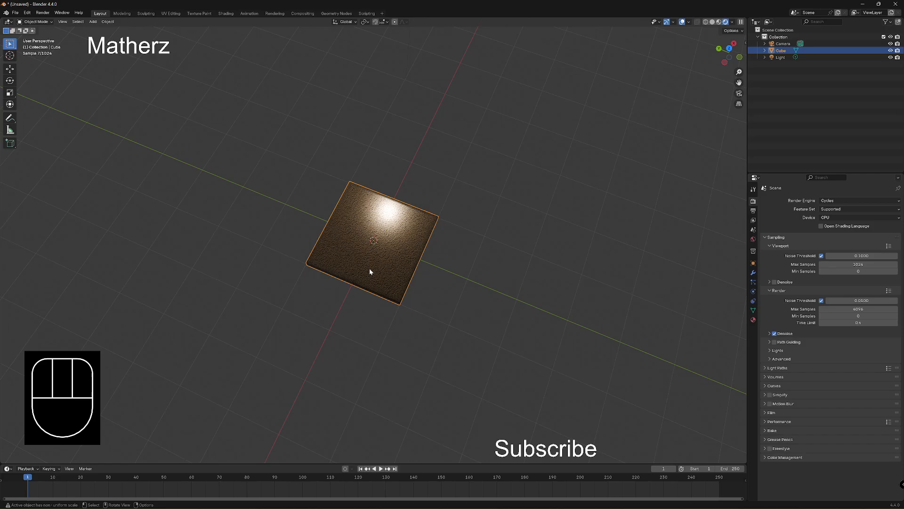
key("KP_7")
scroll(431, 265, "down", 3)
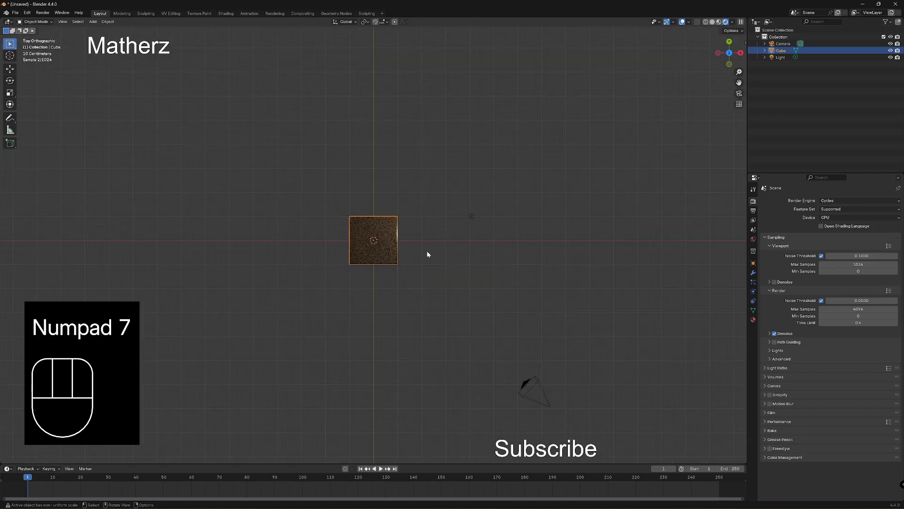
key("shift+d")
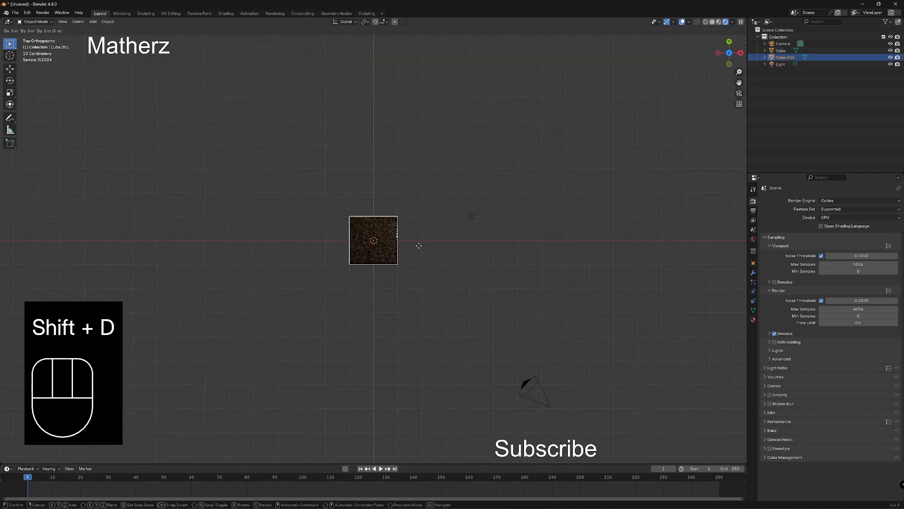
middle_click(358, 241)
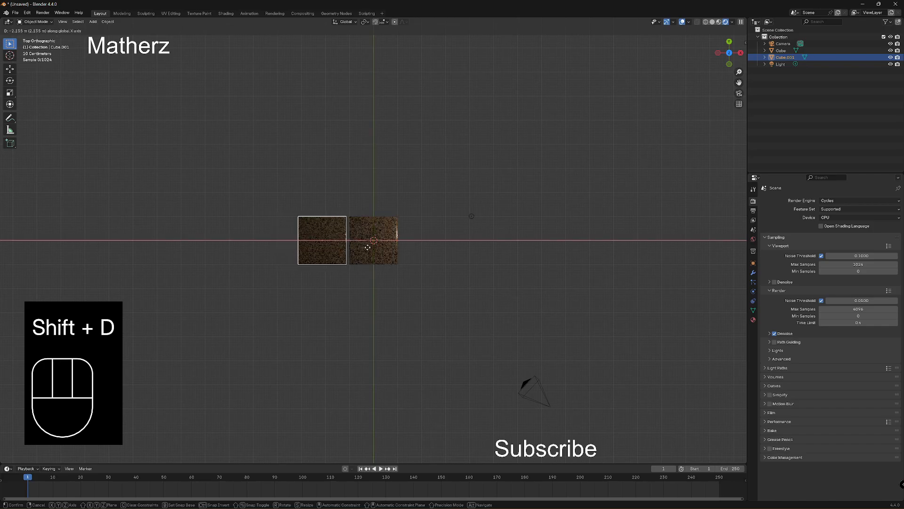
left_click(369, 247)
Step: Move the copied slab slightly along X toward the original to narrow the gap between them
scroll(341, 238, "up", 8)
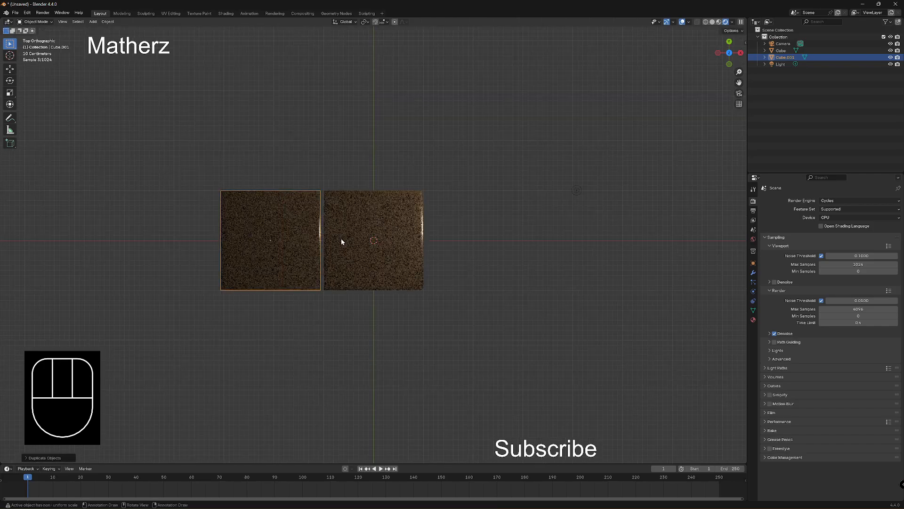
key("g")
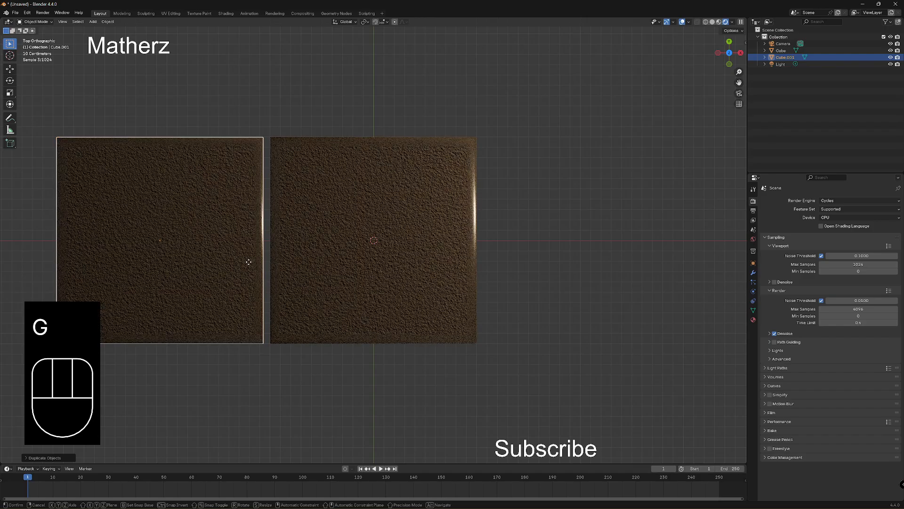
middle_click_drag(249, 263, 253, 261)
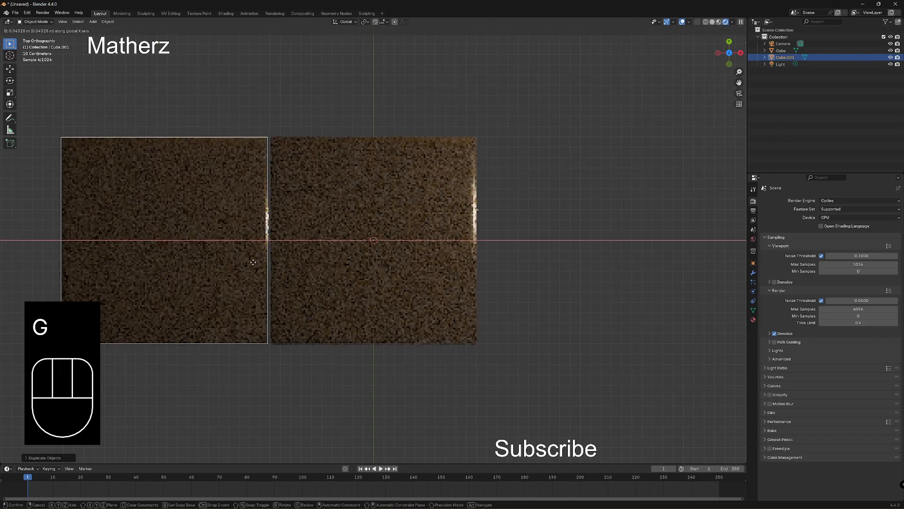
left_click(251, 263)
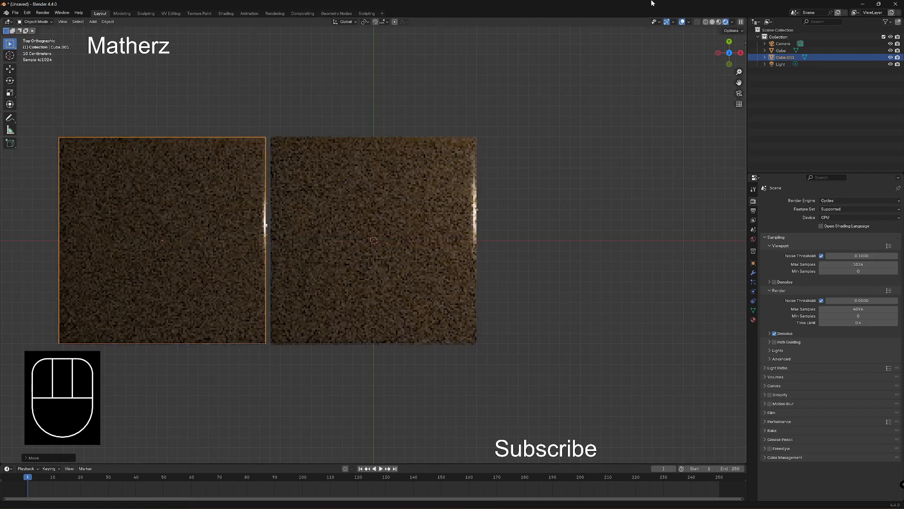
Step: In Solid shading, duplicate both slabs about 4.08 m along negative X to form a row of four
left_click(712, 22)
scroll(455, 225, "down", 3)
scroll(454, 224, "down", 1)
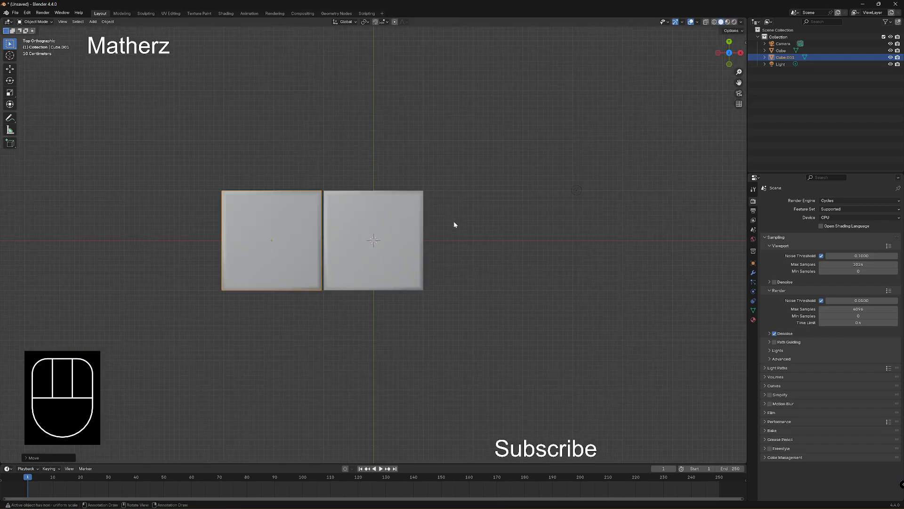
left_click(372, 210, "shift")
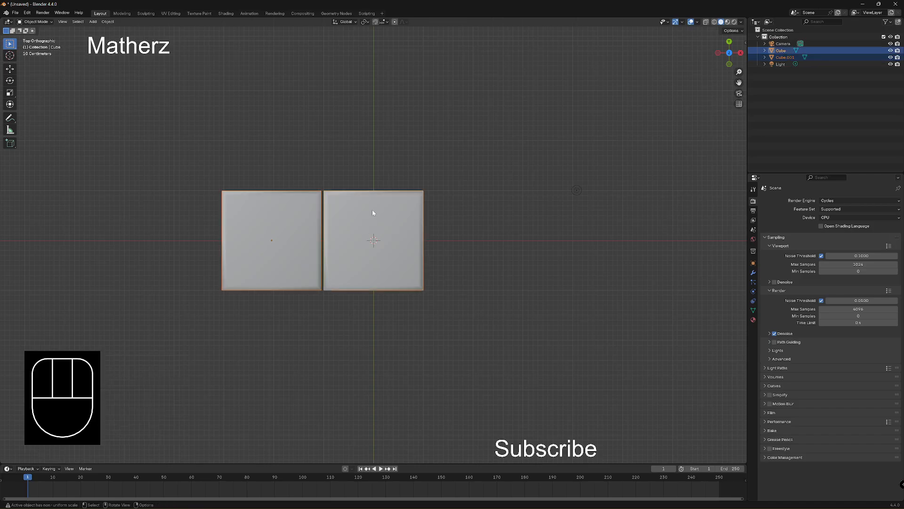
key("shift+d")
middle_click_drag(372, 210, 337, 212)
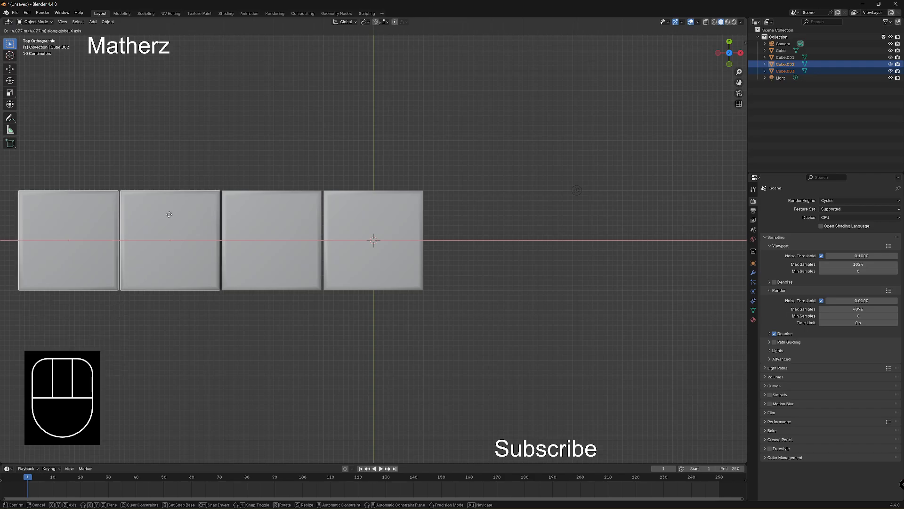
left_click(203, 213)
Step: Duplicate all four slabs along positive X to extend the row to eight, keeping the same narrow gap
left_click(264, 209, "shift")
left_click(367, 198, "shift")
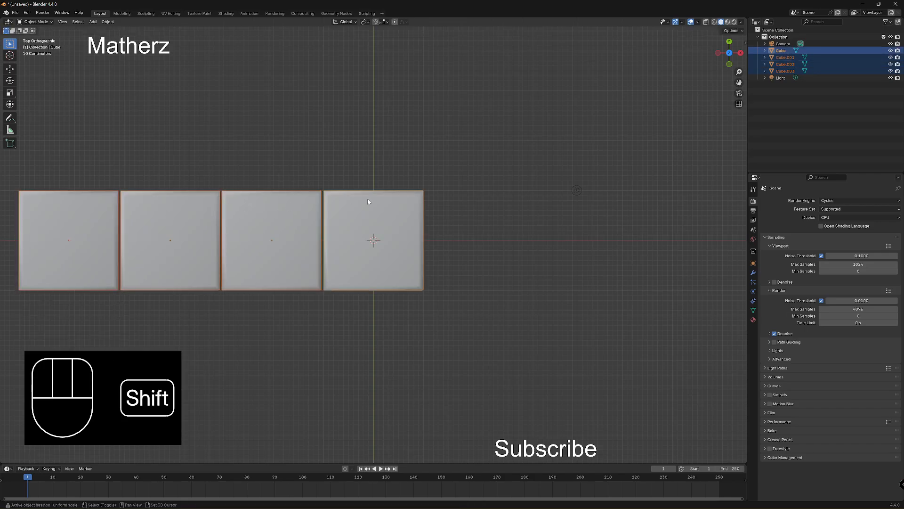
key("shift+d")
middle_click_drag(367, 199, 409, 197)
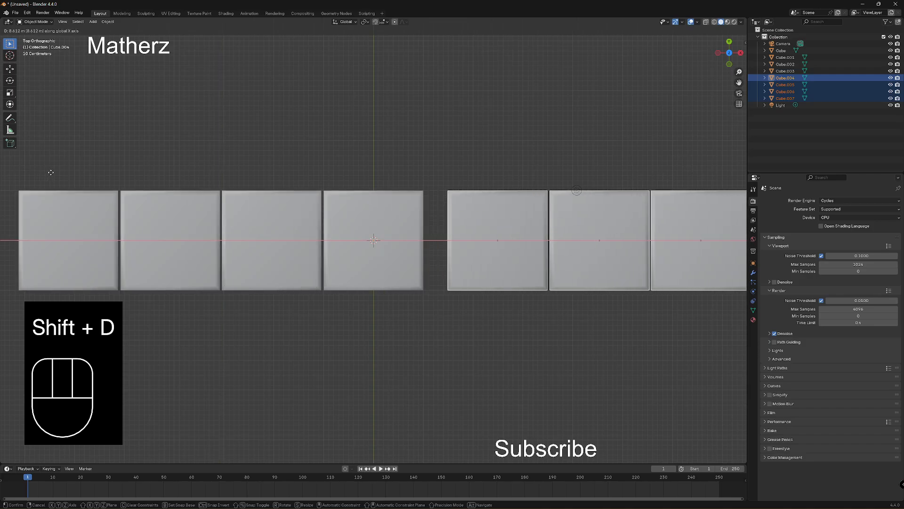
left_click(28, 174)
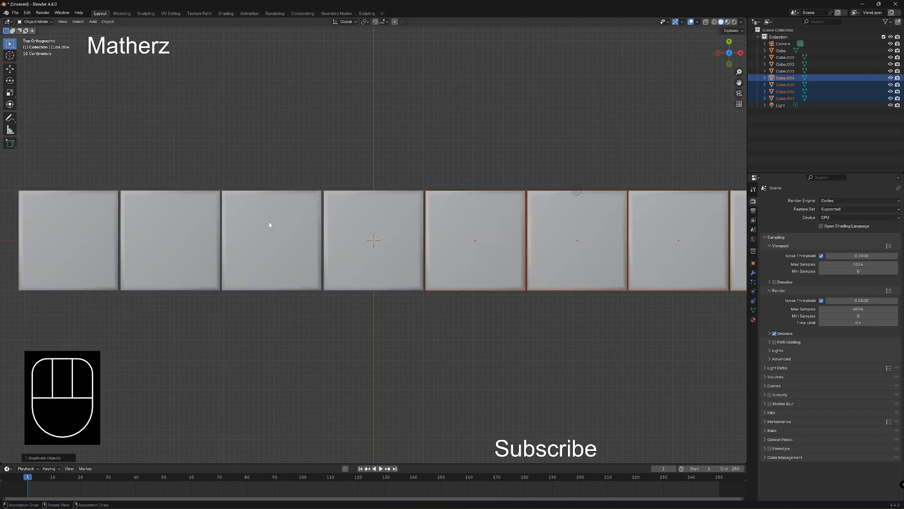
Step: Select all eight slabs and duplicate the row along positive Y to make a second adjoining row
scroll(323, 267, "down", 6)
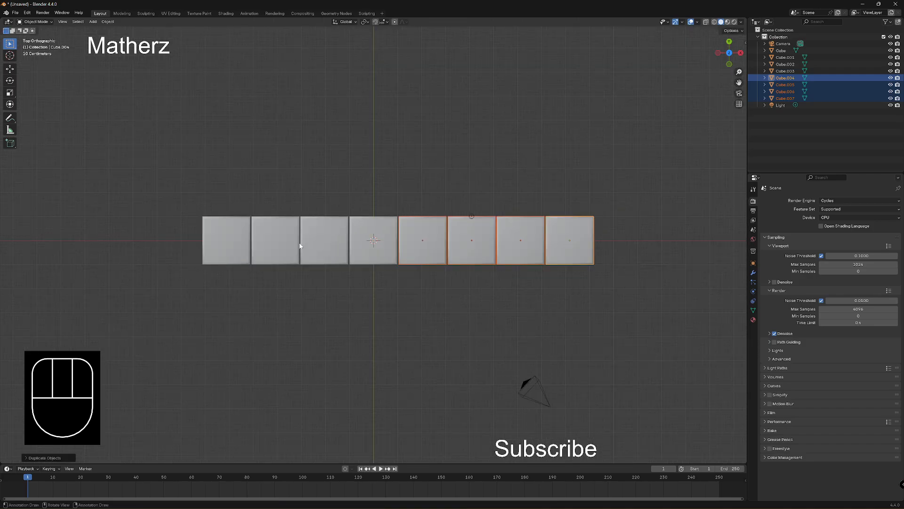
left_click(443, 223)
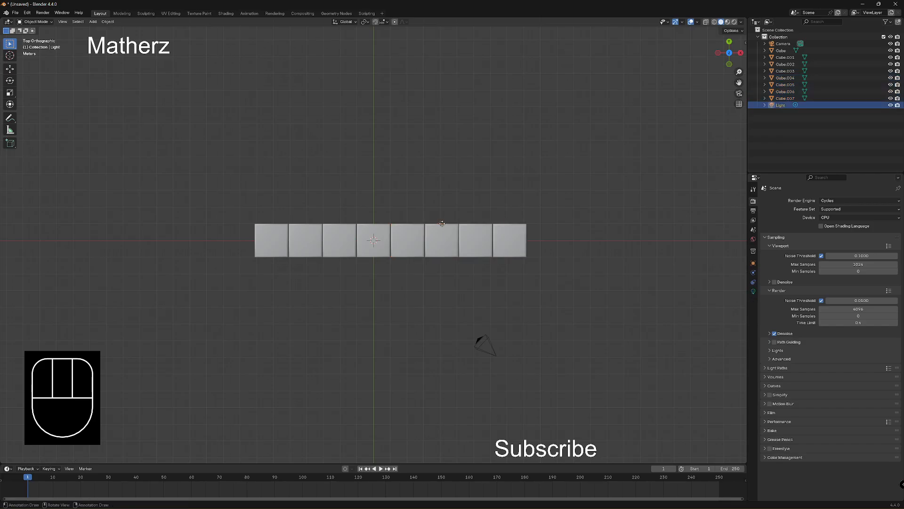
left_click(278, 240)
left_click(308, 241, "shift")
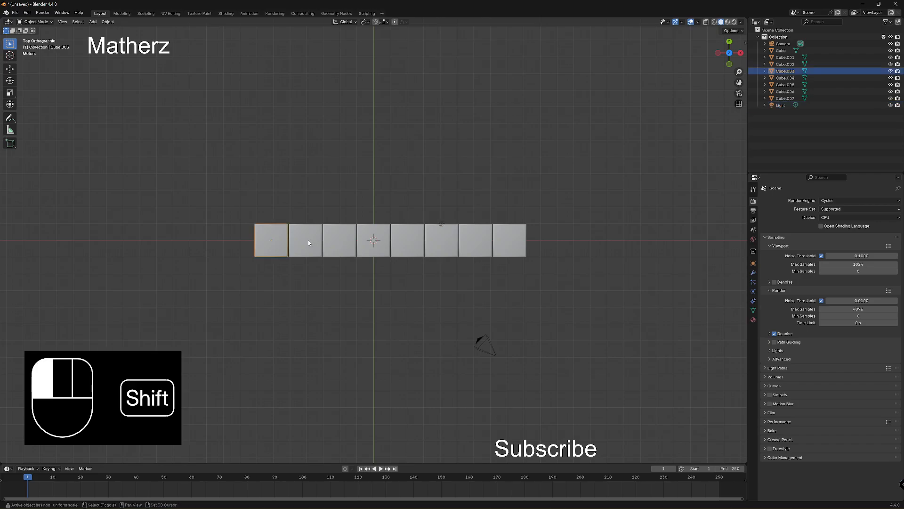
left_click(343, 238, "shift")
left_click(387, 246, "shift")
left_click(408, 242, "shift")
left_click(440, 242, "shift")
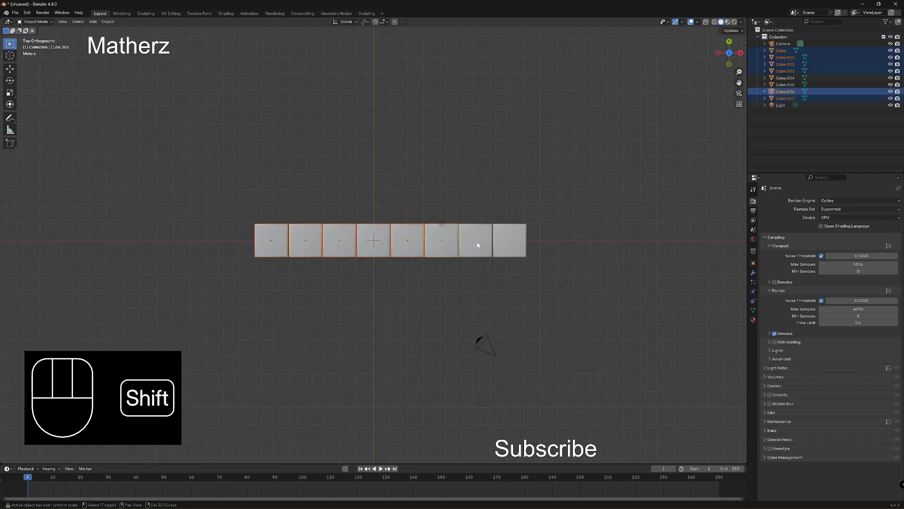
left_click(475, 242, "shift")
left_click(500, 240, "shift")
middle_click(498, 226)
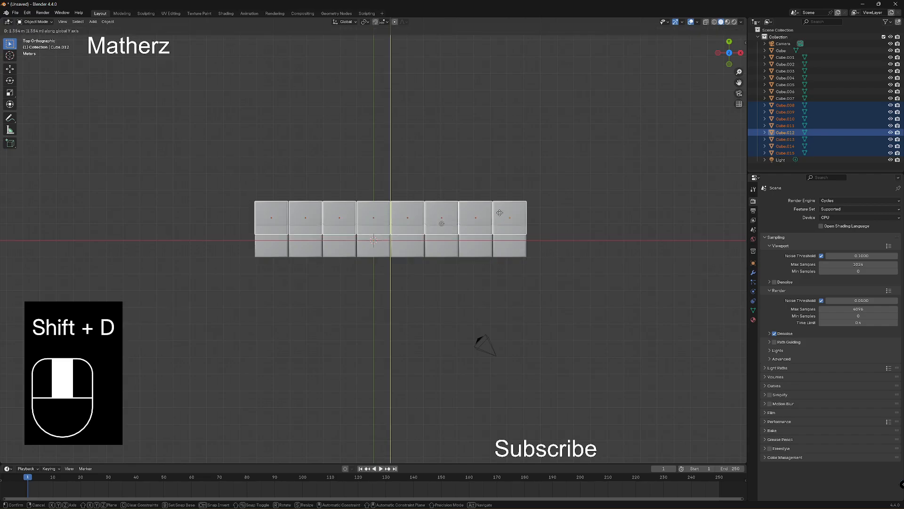
left_click(496, 203)
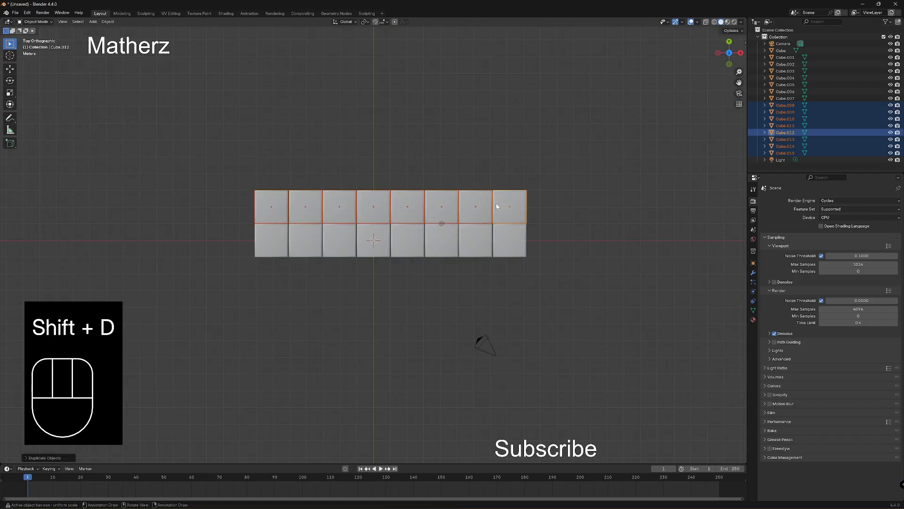
Step: Duplicate the selected row of eight slabs twice along positive Y, about 2.1 m each time, to build four rows
key("shift+d")
middle_click(495, 183)
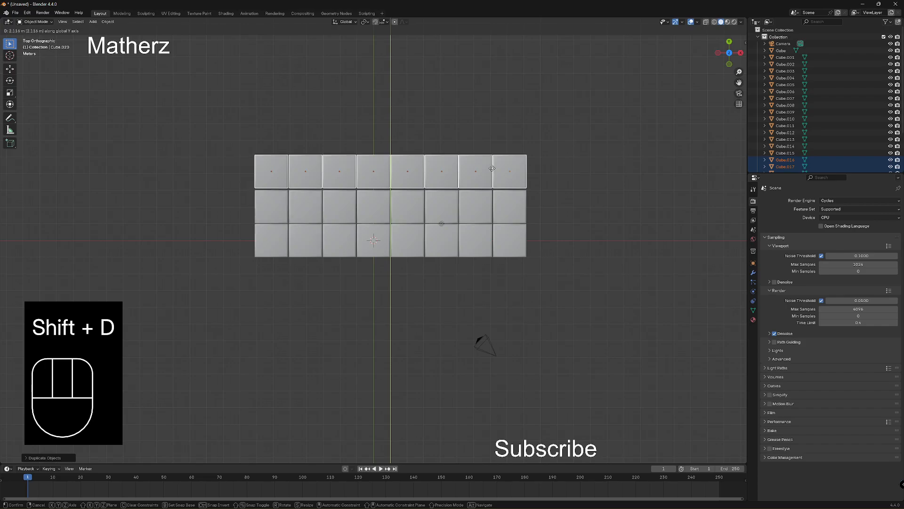
left_click(493, 169)
key("shift+d")
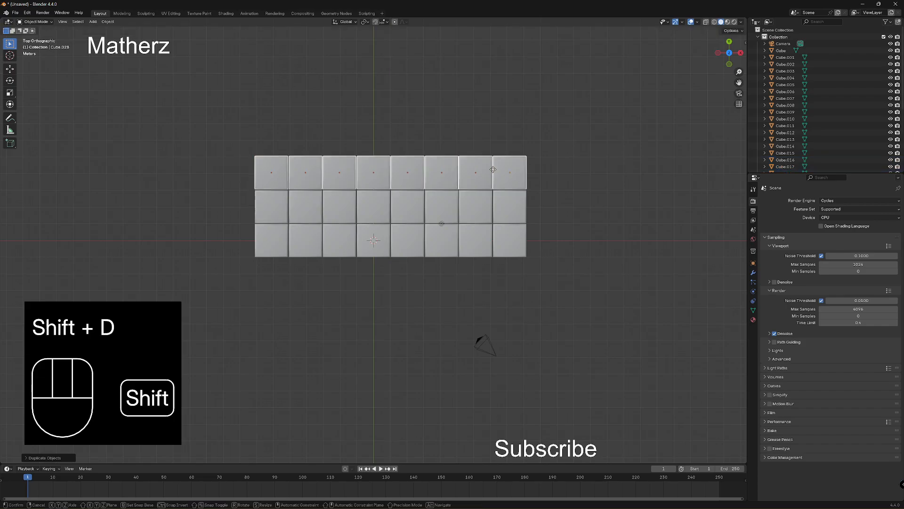
middle_click(492, 162)
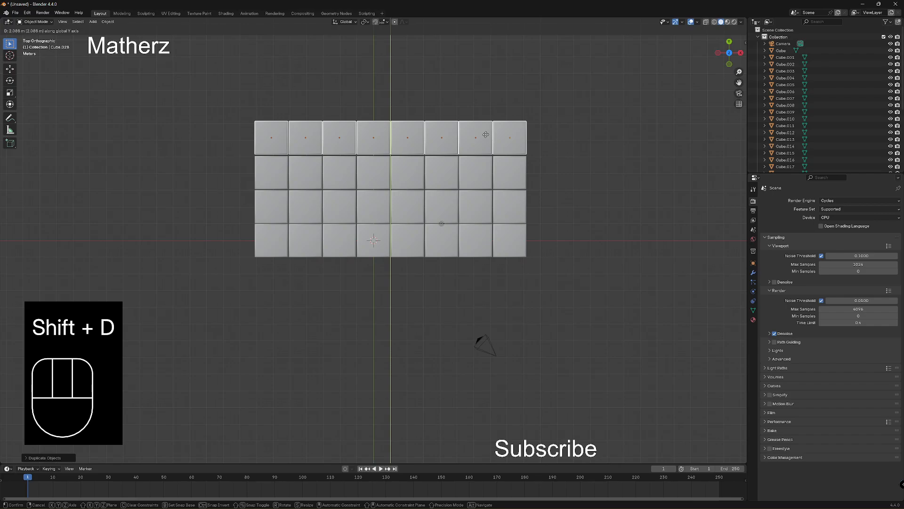
left_click(486, 136)
Step: Try a fifth row by duplicating the fourth row about 2.1 m along positive Y, and undo the duplication
key("shift+d")
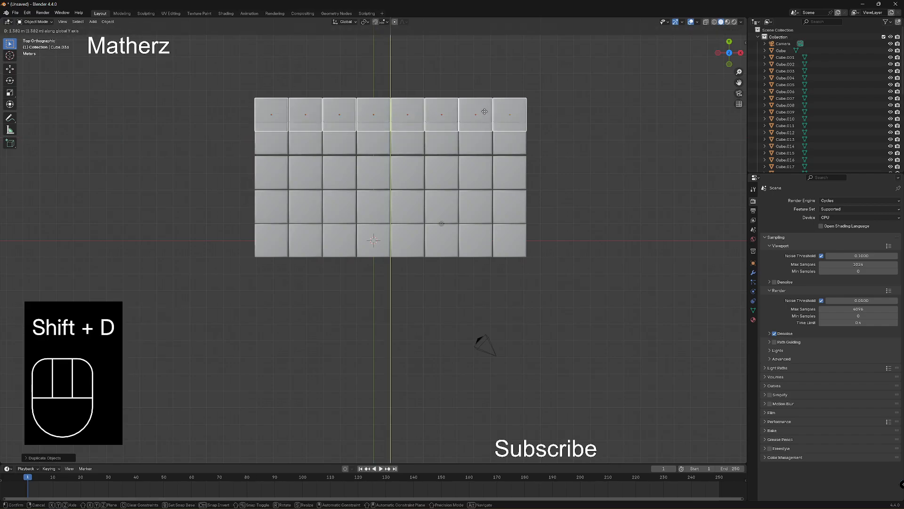
middle_click(487, 106)
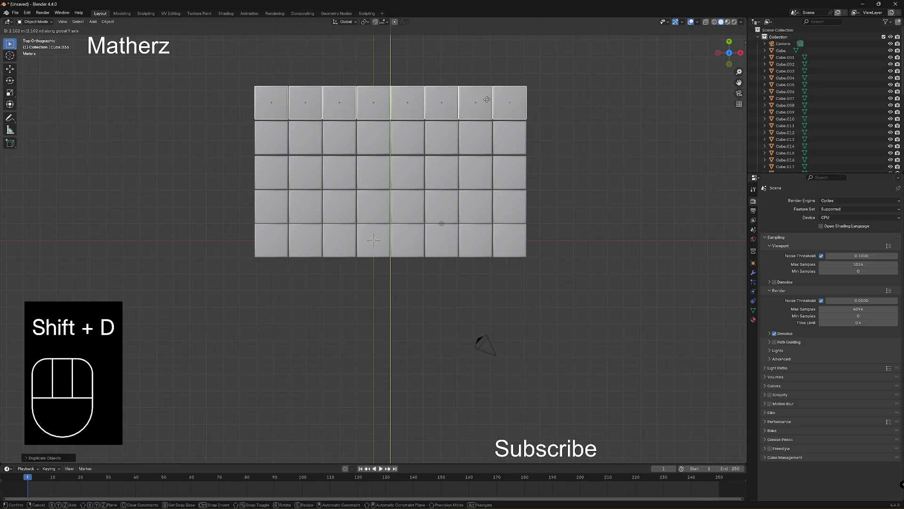
left_click(488, 102)
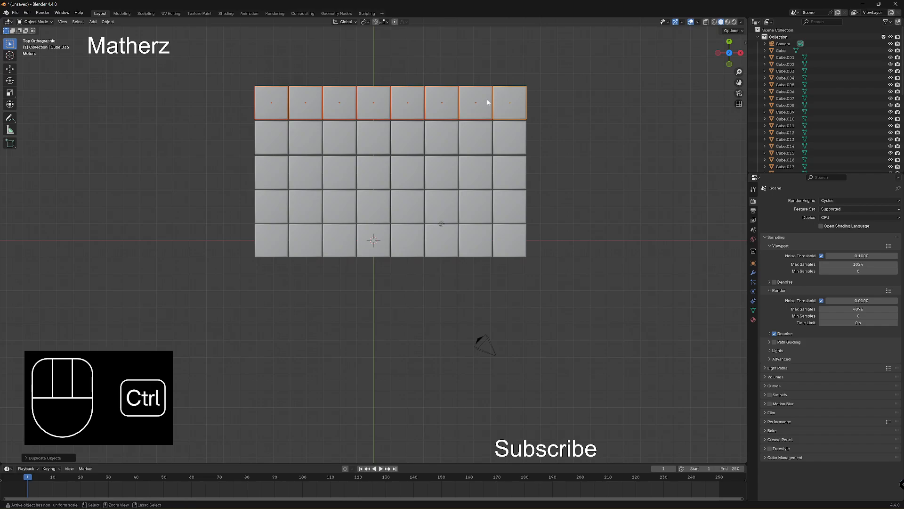
key("ctrl+z")
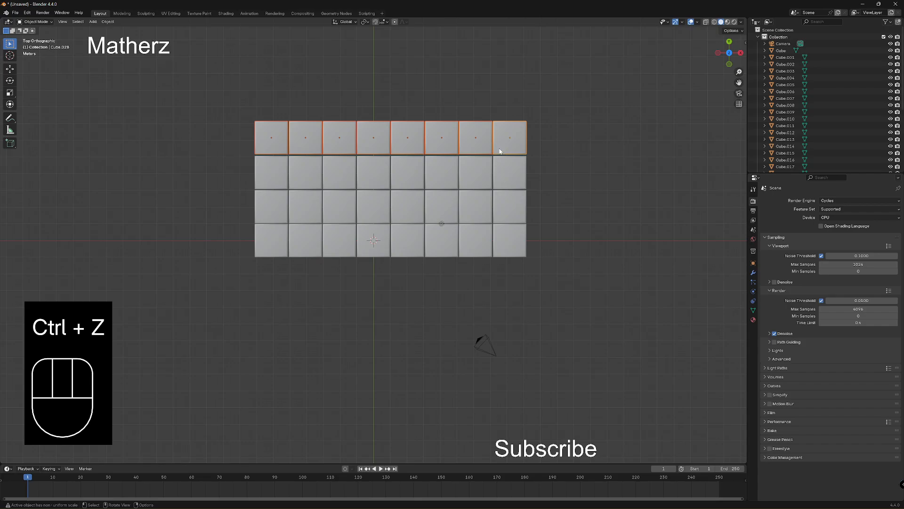
Step: Move the fourth row about 0.018 m along negative Y to narrow its gap to the third row
key("g")
middle_click(501, 150)
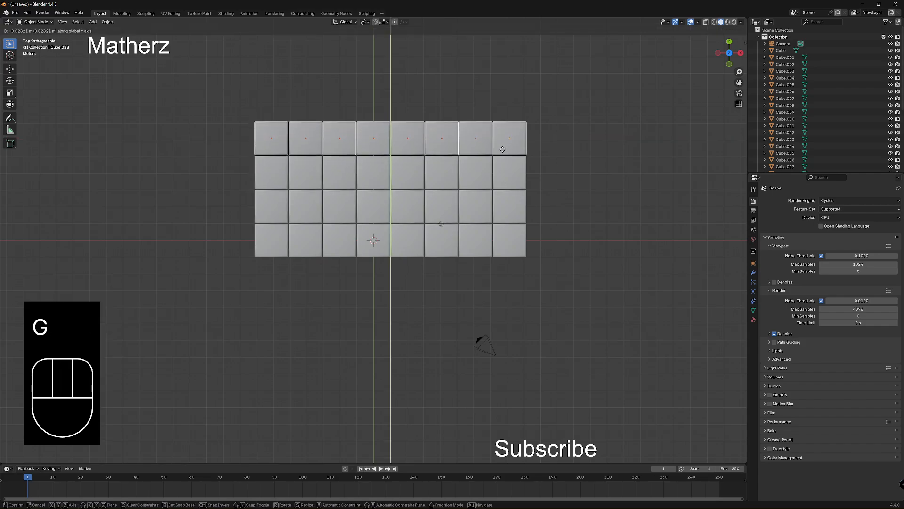
left_click(503, 150)
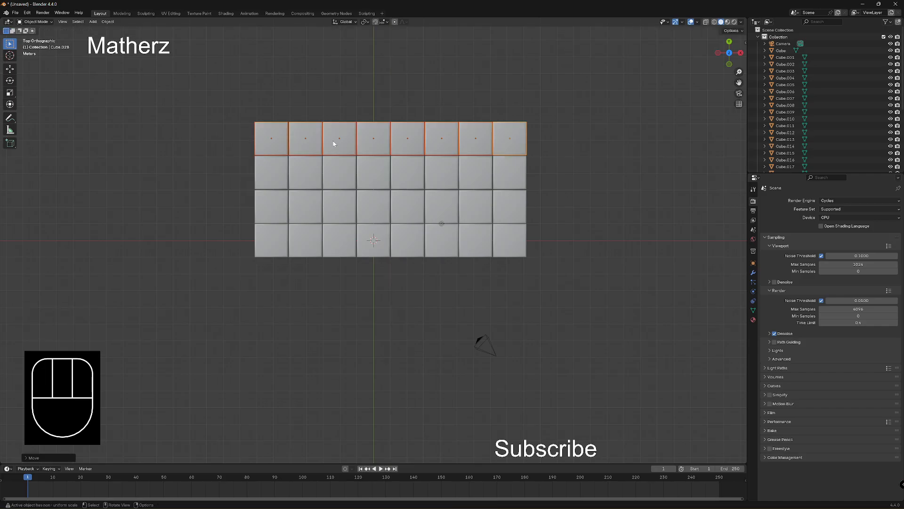
Step: Select all 32 slabs in the four rows and duplicate them about 8.15 m along negative Y to form an eight-by-eight grid
left_click(260, 179, "shift")
left_click(308, 174, "shift")
left_click(347, 175, "shift")
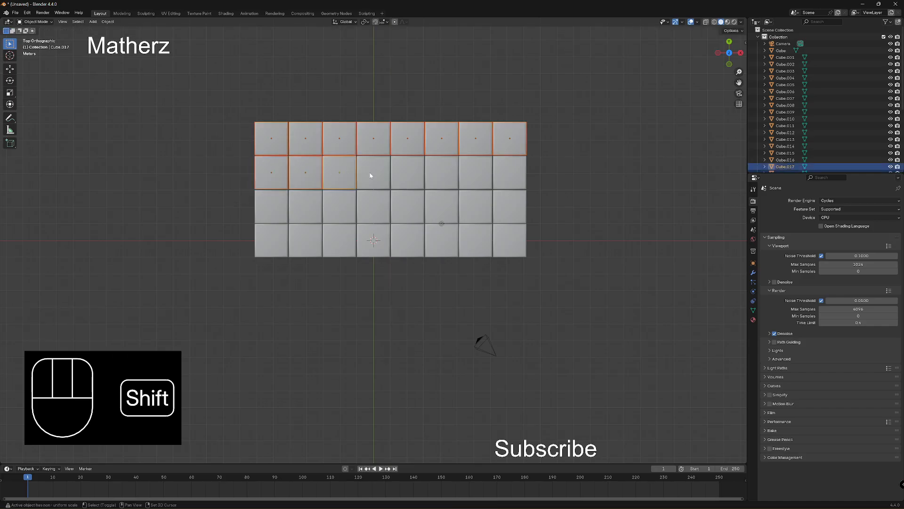
left_click(373, 175, "shift")
left_click(407, 174, "shift")
left_click(442, 175, "shift")
left_click(505, 175, "shift")
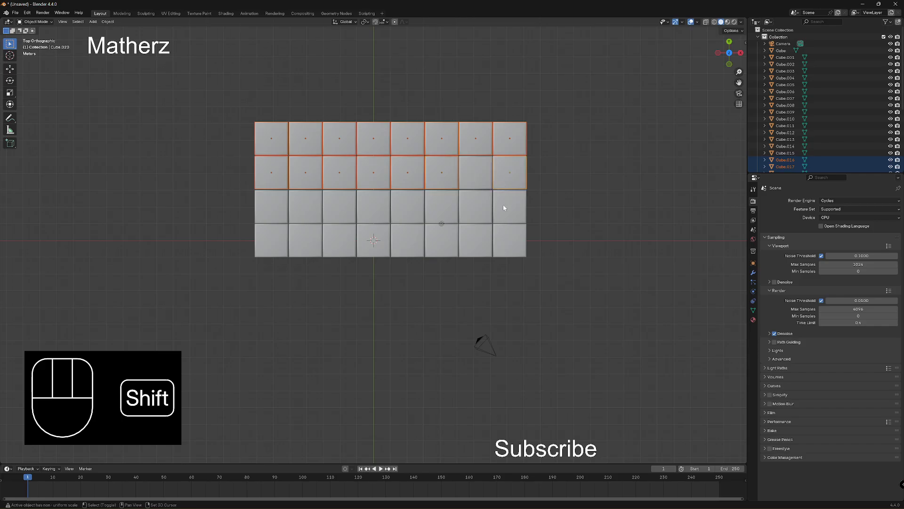
left_click(503, 205, "shift")
left_click(478, 203, "shift")
left_click(473, 178, "shift")
left_click(446, 202, "shift")
left_click(408, 203, "shift")
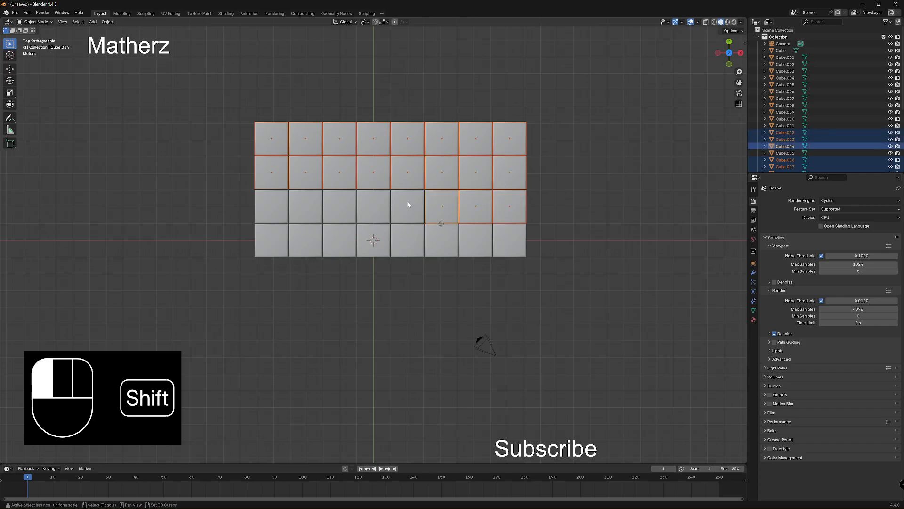
left_click(377, 208, "shift")
left_click(329, 204, "shift")
left_click(305, 207, "shift")
left_click(270, 208, "shift")
left_click(272, 238, "shift")
left_click(305, 240, "shift")
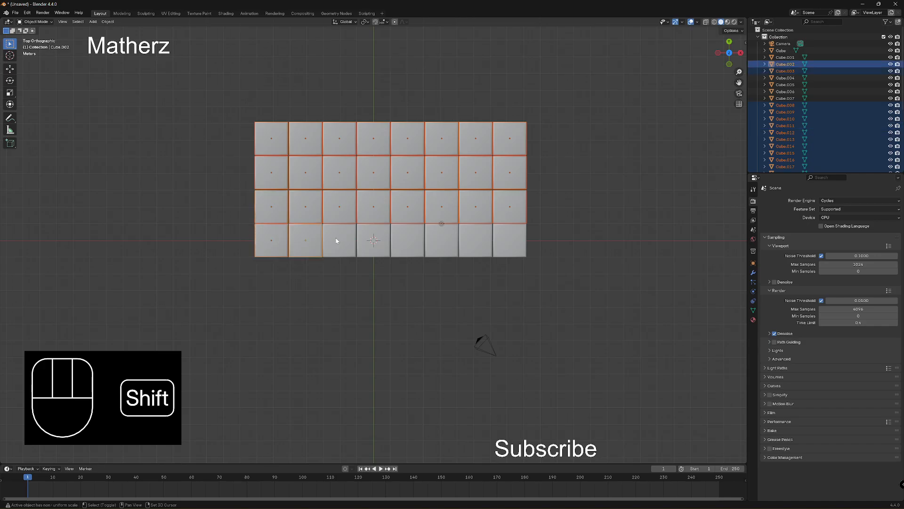
left_click(336, 241, "shift")
left_click(387, 244, "shift")
left_click(407, 244, "shift")
left_click(450, 246, "shift")
left_click(477, 244, "shift")
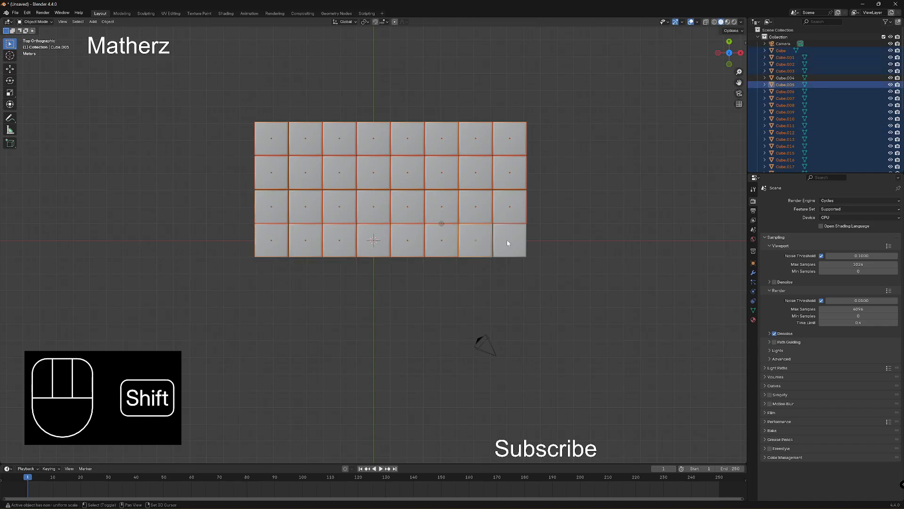
left_click(508, 242, "shift")
key("shift+d")
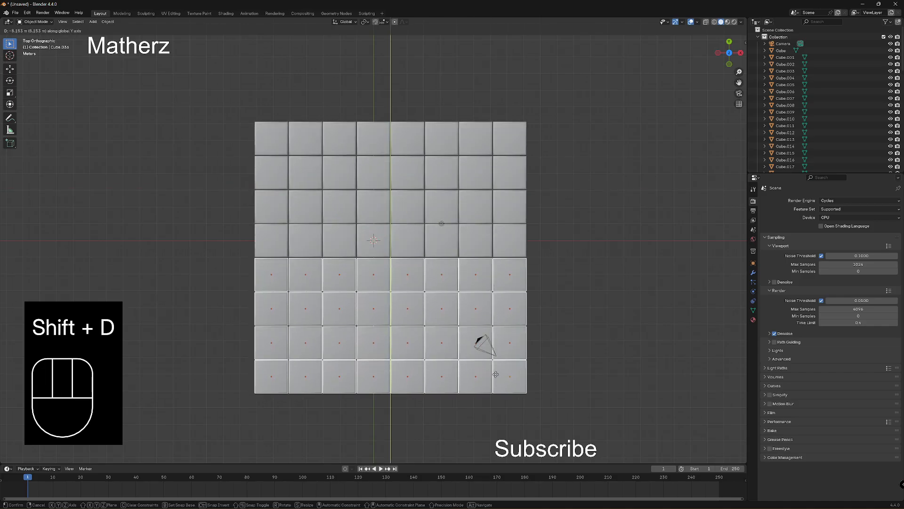
left_click(496, 374)
left_click(283, 240, "shift")
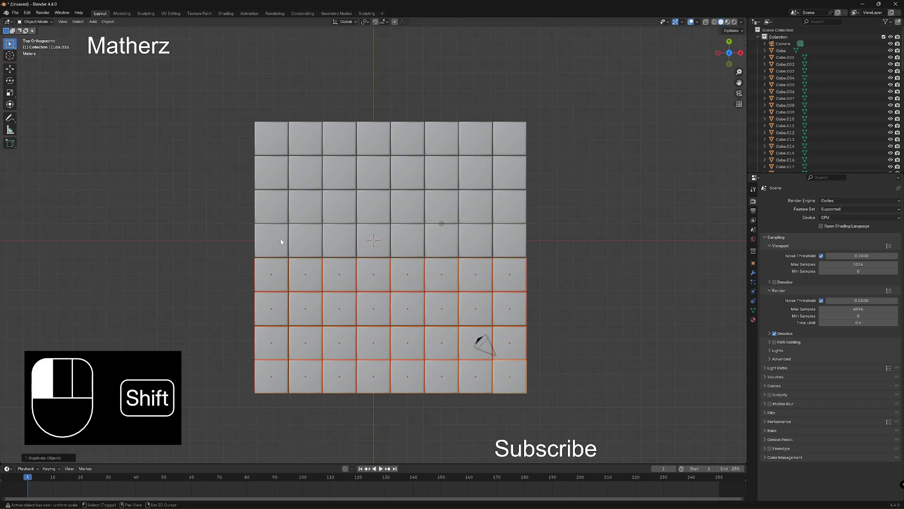
left_click(306, 241, "shift")
left_click(343, 242, "shift")
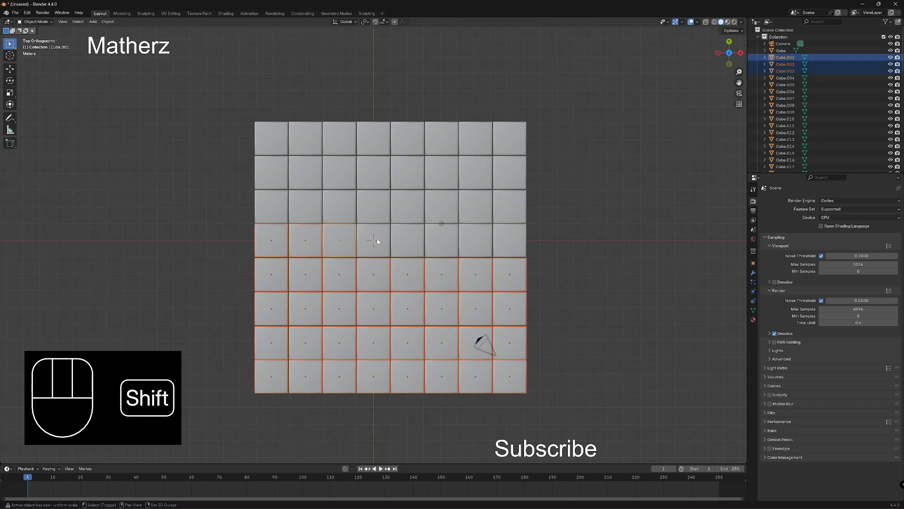
left_click(615, 174)
Step: Show the full slab grid in perspective with Rendered viewport shading
mouse_move(595, 240)
middle_mouse_down()
mouse_move(530, 248)
mouse_move(632, 188)
mouse_move(567, 257)
mouse_move(549, 224)
middle_mouse_up()
left_click(735, 22)
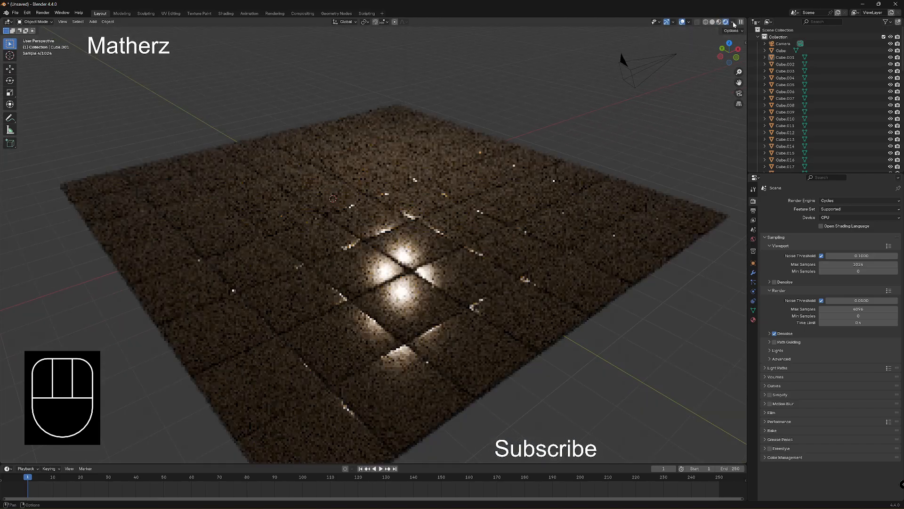